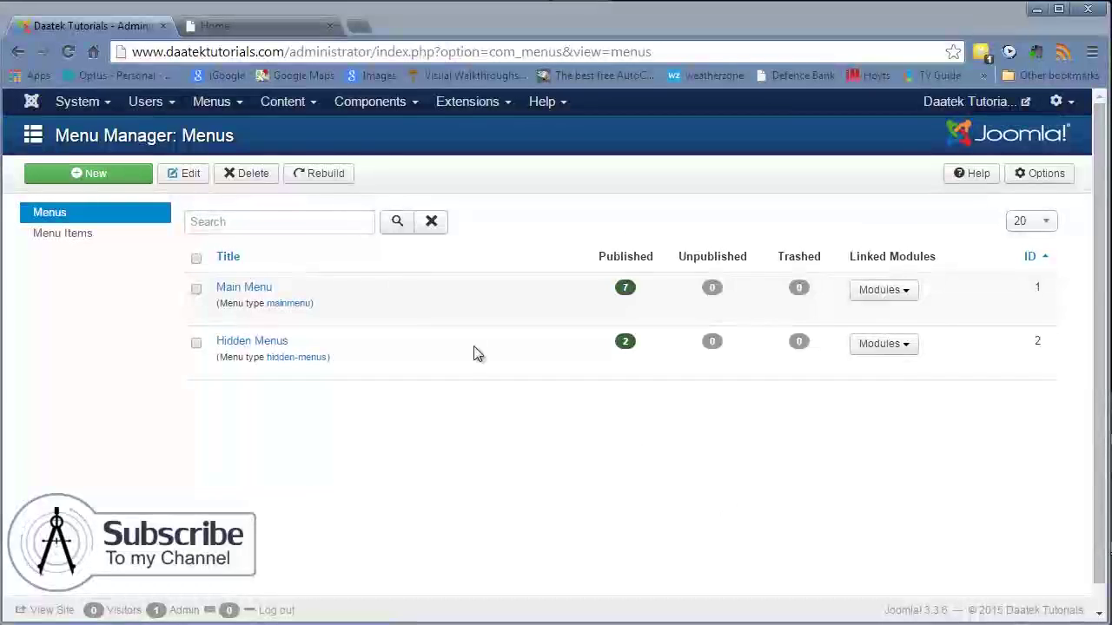
# - Open the global configuration options of the Menu Manager
pyautogui.click(233, 104)
pyautogui.click(229, 130)
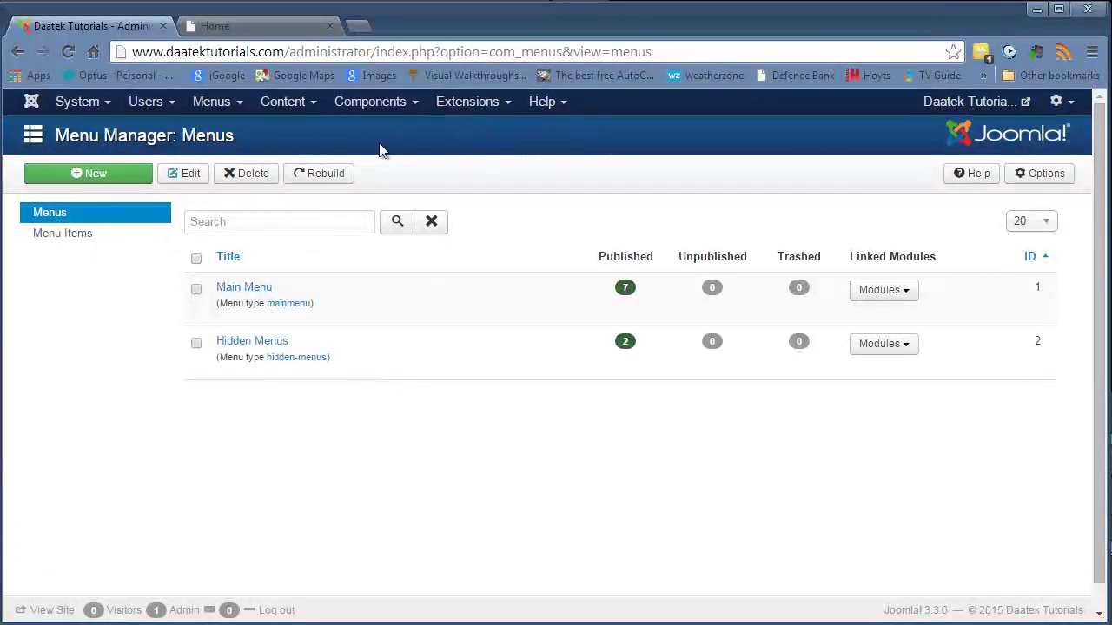
pyautogui.click(1046, 174)
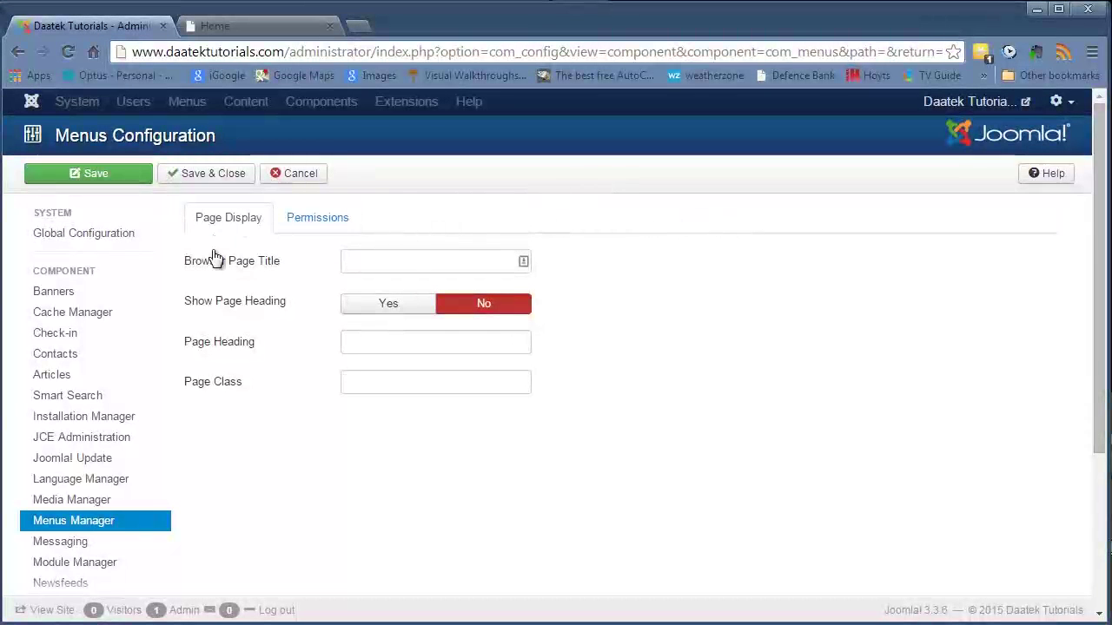
# - Examine the global Browser Page Title setting and its description, and leave the menus configuration without saving
pyautogui.moveTo(230, 271)
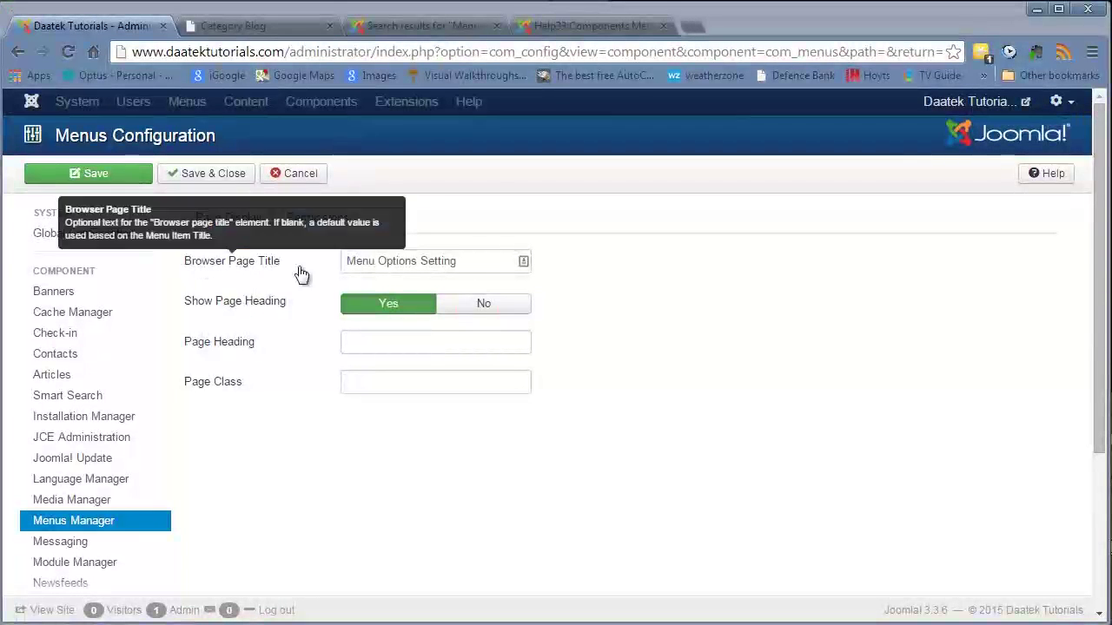
pyautogui.moveTo(486, 263); pyautogui.dragTo(349, 257)
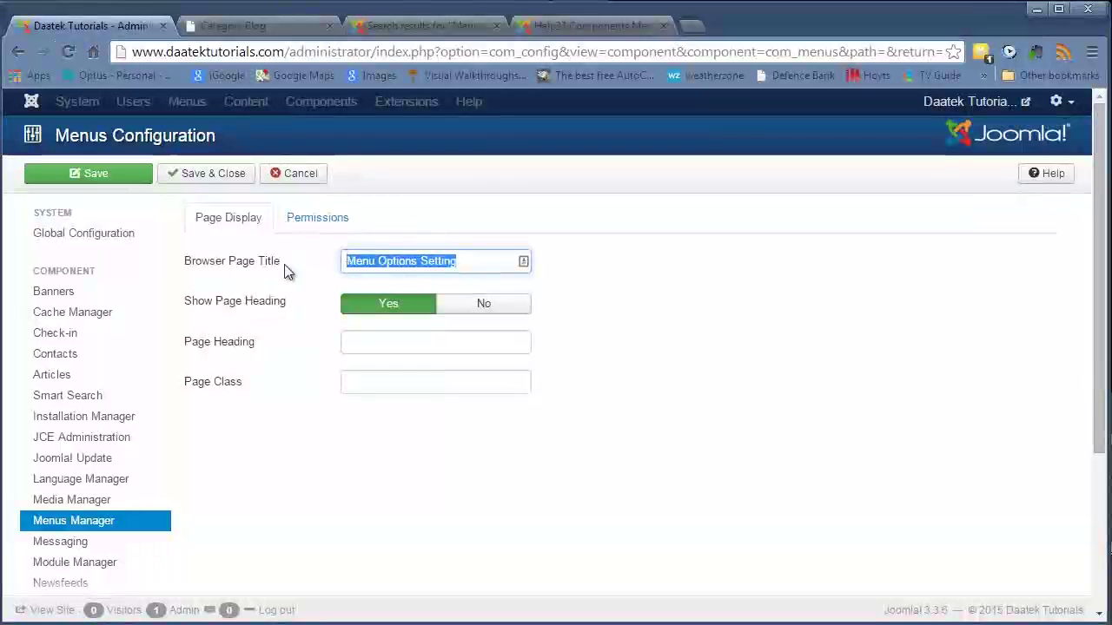
pyautogui.moveTo(200, 270)
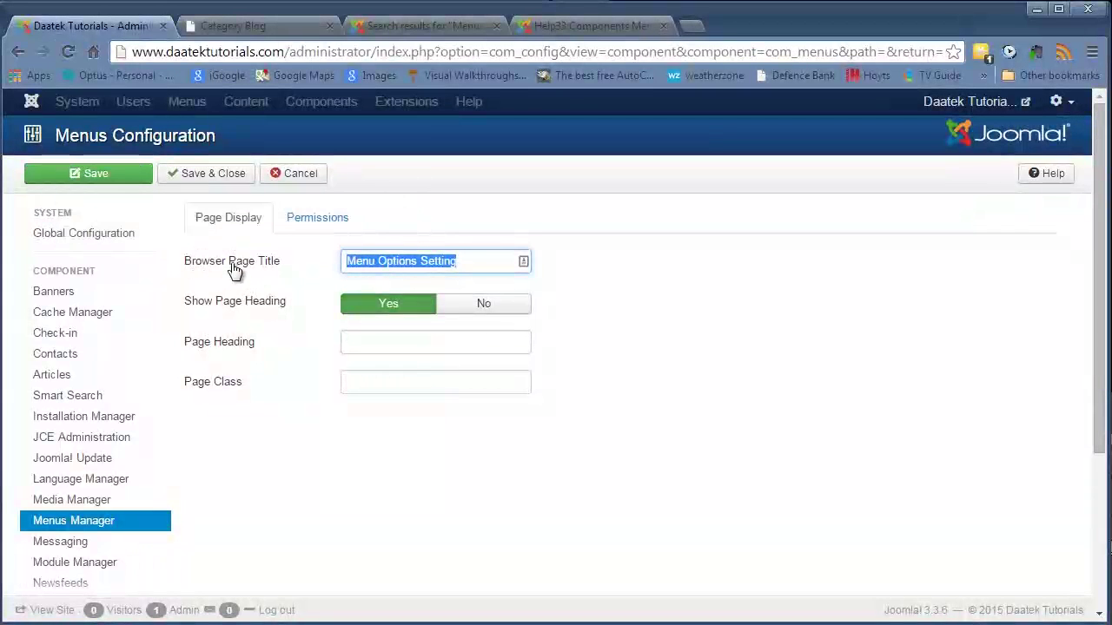
pyautogui.moveTo(462, 266); pyautogui.dragTo(365, 259)
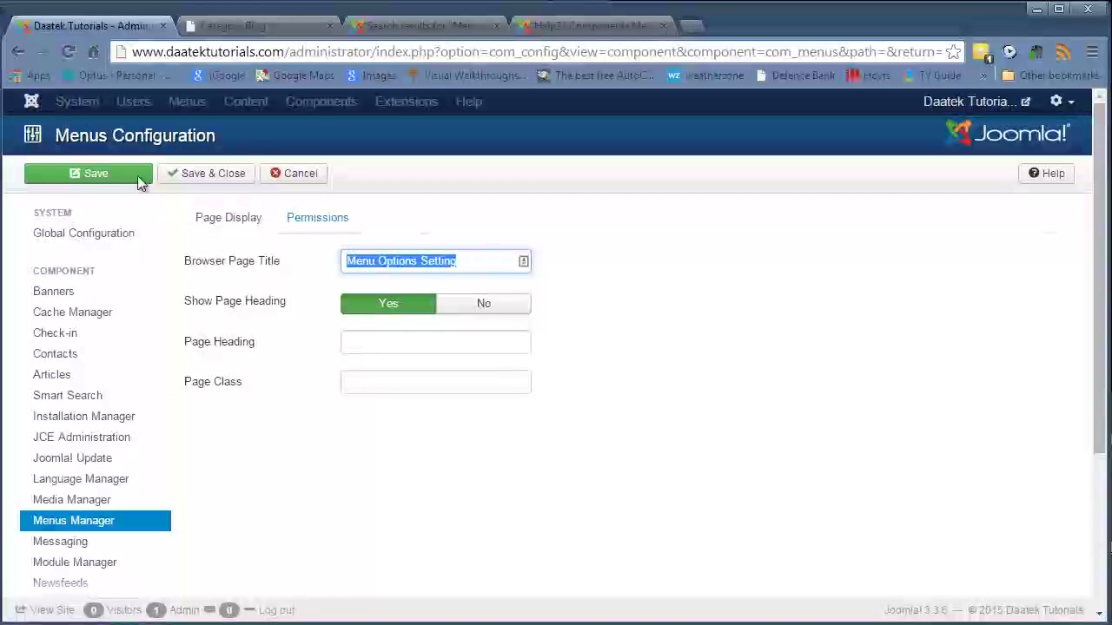
pyautogui.moveTo(208, 266)
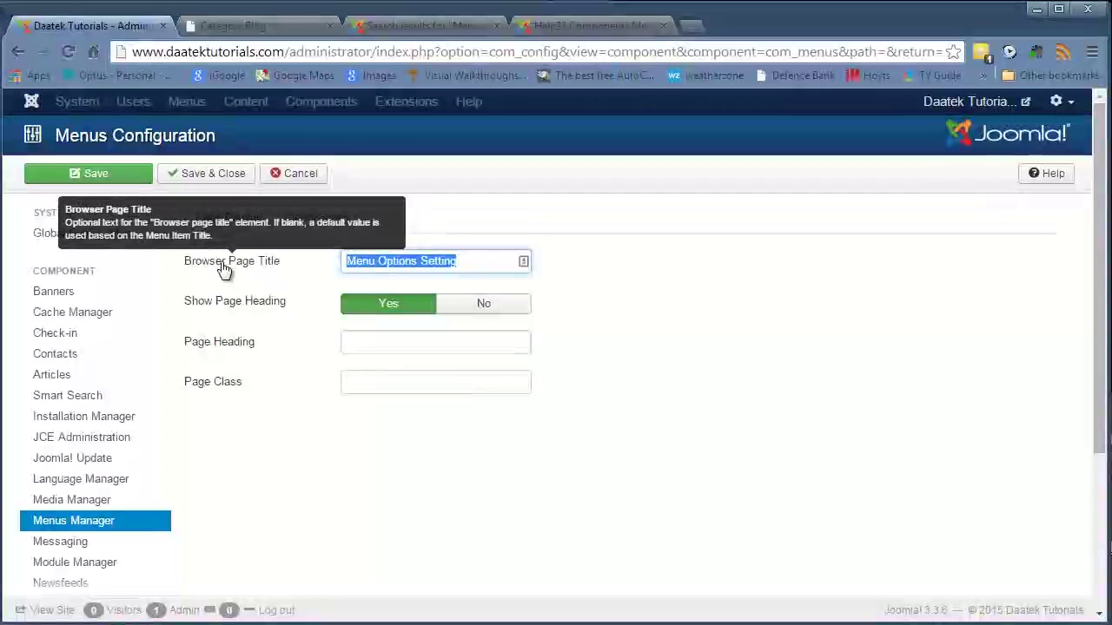
pyautogui.click(293, 173)
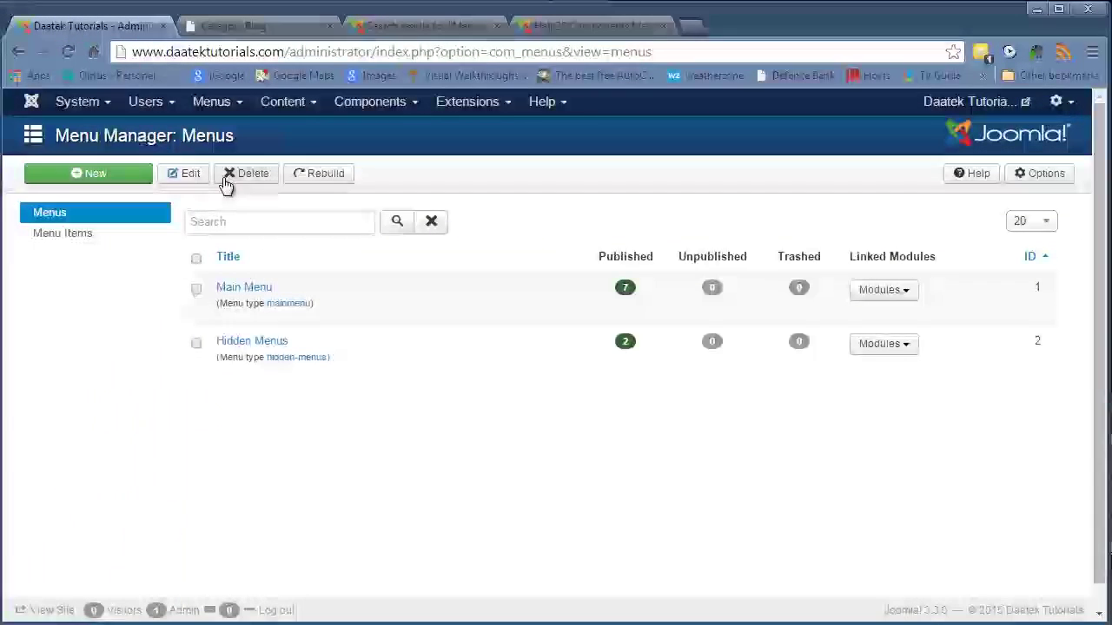
# - Open the Home item of the Main Menu for editing and show its page display settings
pyautogui.click(65, 235)
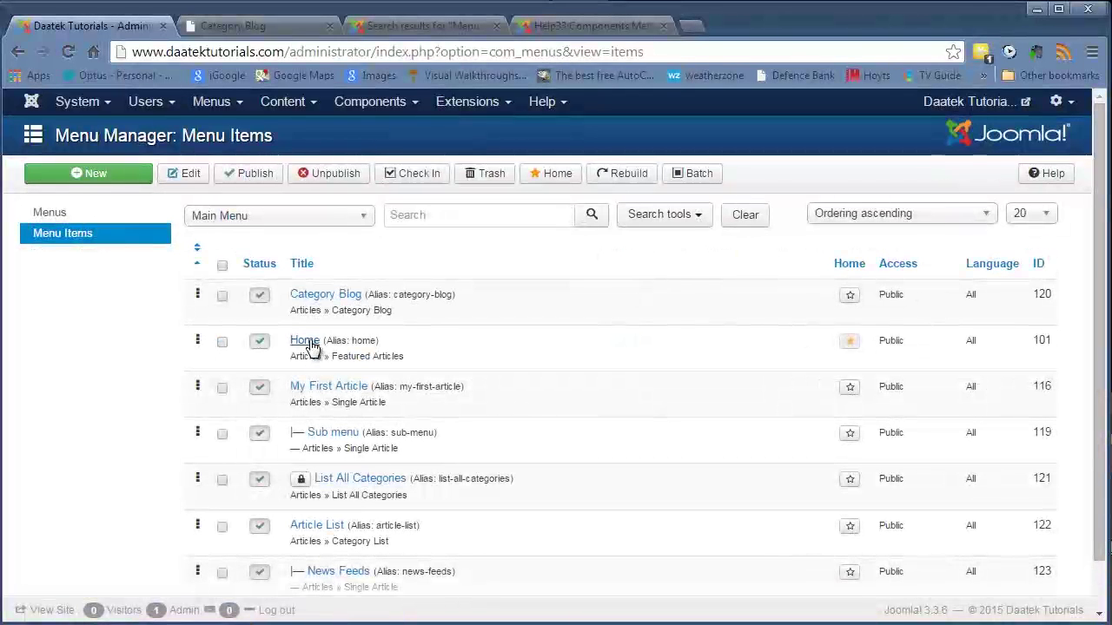
pyautogui.click(306, 342)
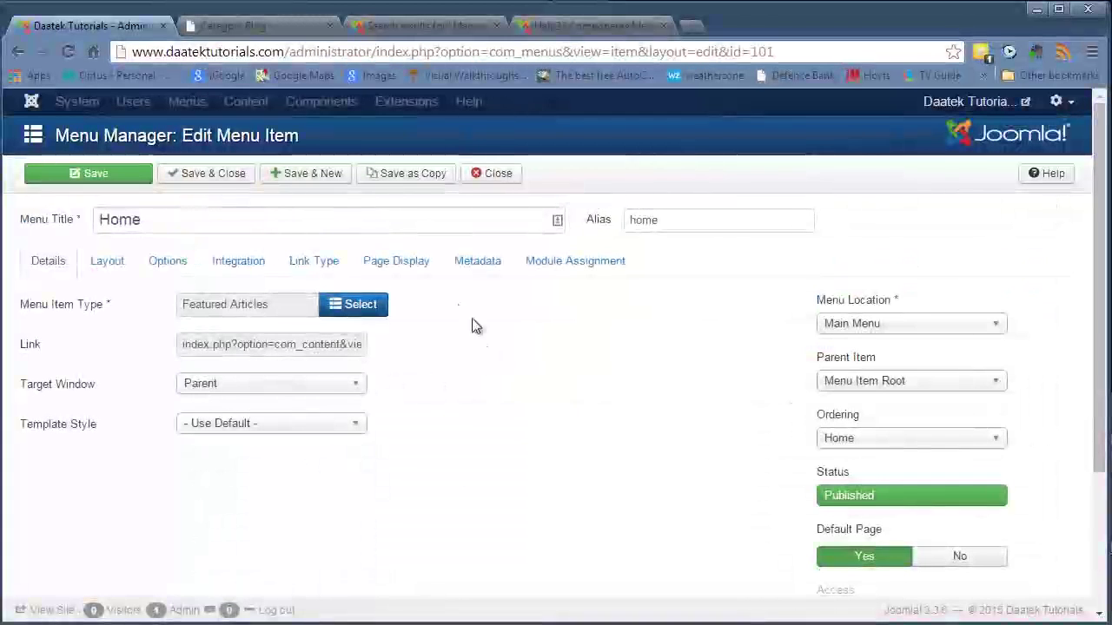
pyautogui.click(396, 263)
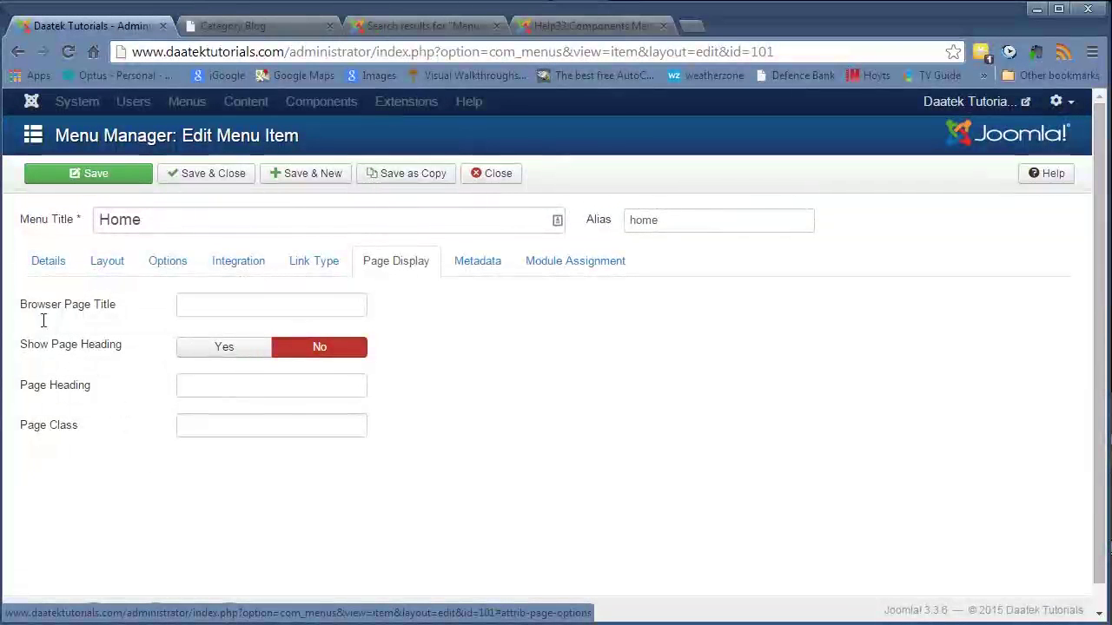
pyautogui.click(204, 308)
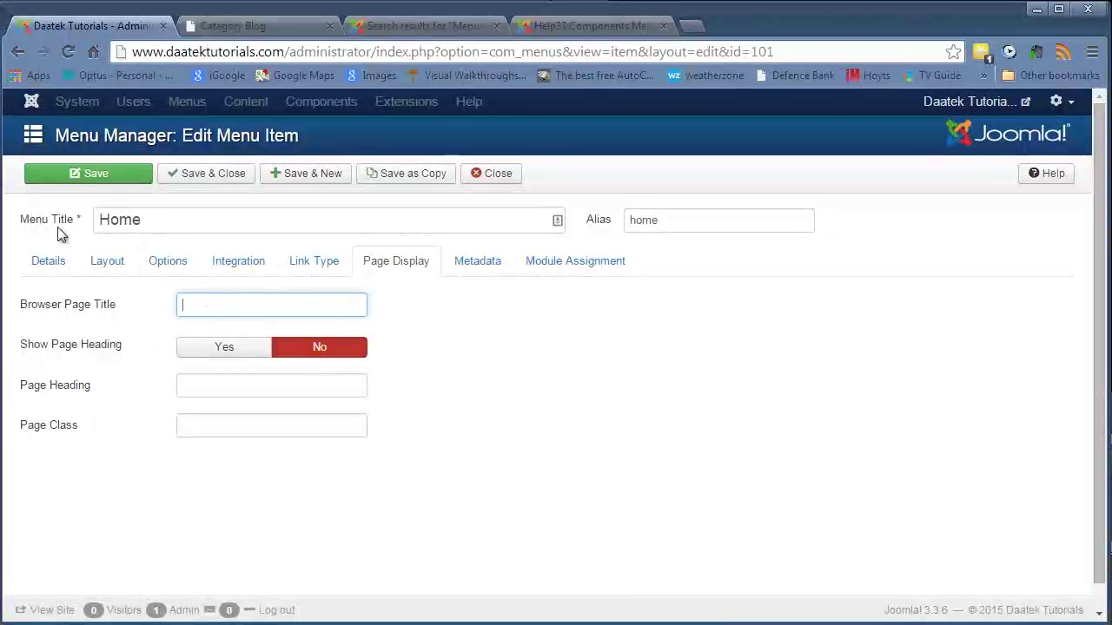
pyautogui.moveTo(156, 218); pyautogui.dragTo(101, 219)
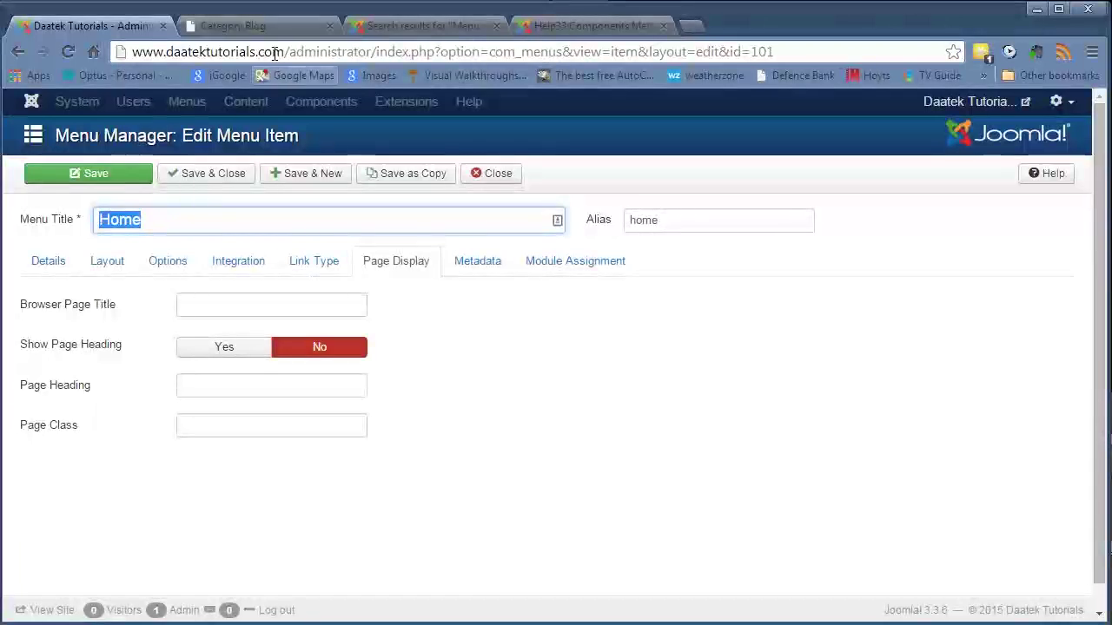
# - View the Home page on the live site to check its browser title, and return to the menu item
pyautogui.hotkey('ctrl', 'Tab')
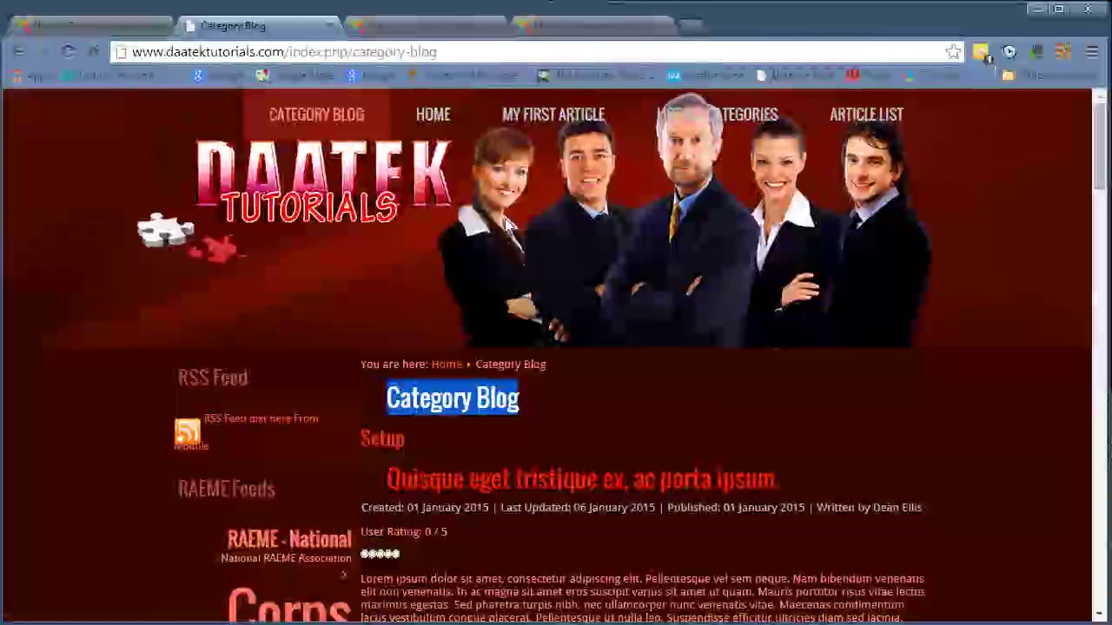
pyautogui.click(434, 114)
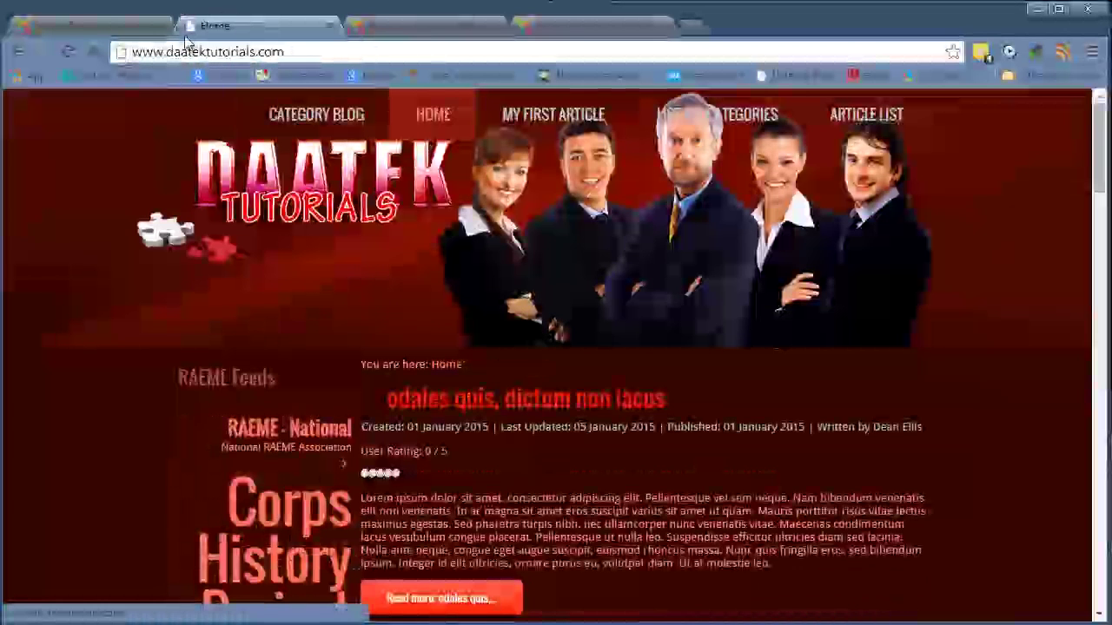
pyautogui.click(99, 25)
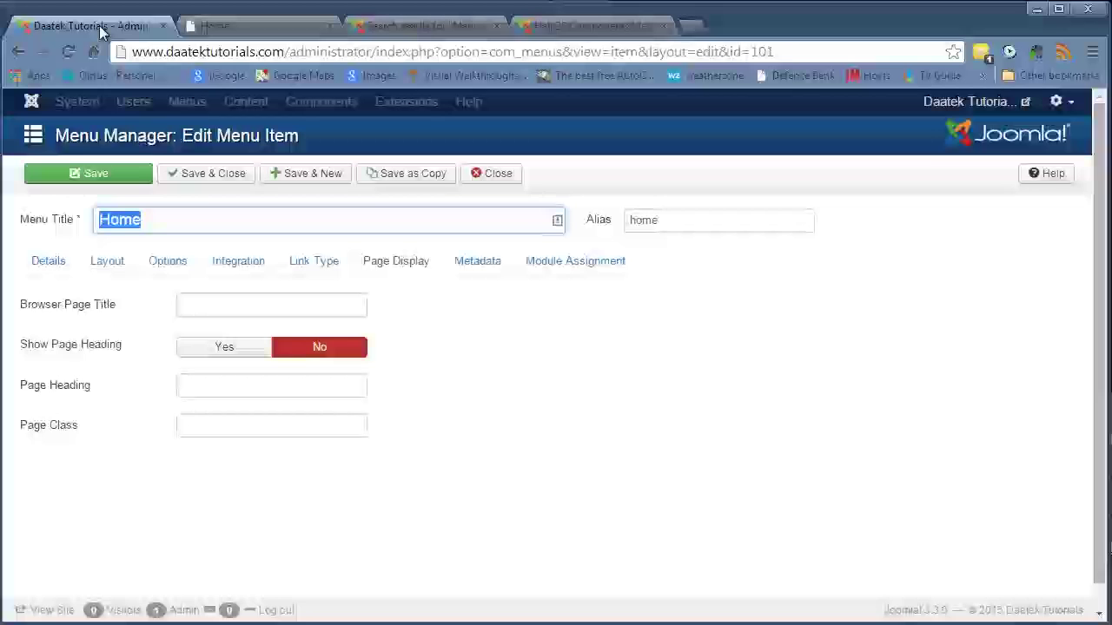
# - Set the Home menu item's Browser Page Title to "Home Page" and save the item
pyautogui.click(223, 305)
pyautogui.write('Home Page')
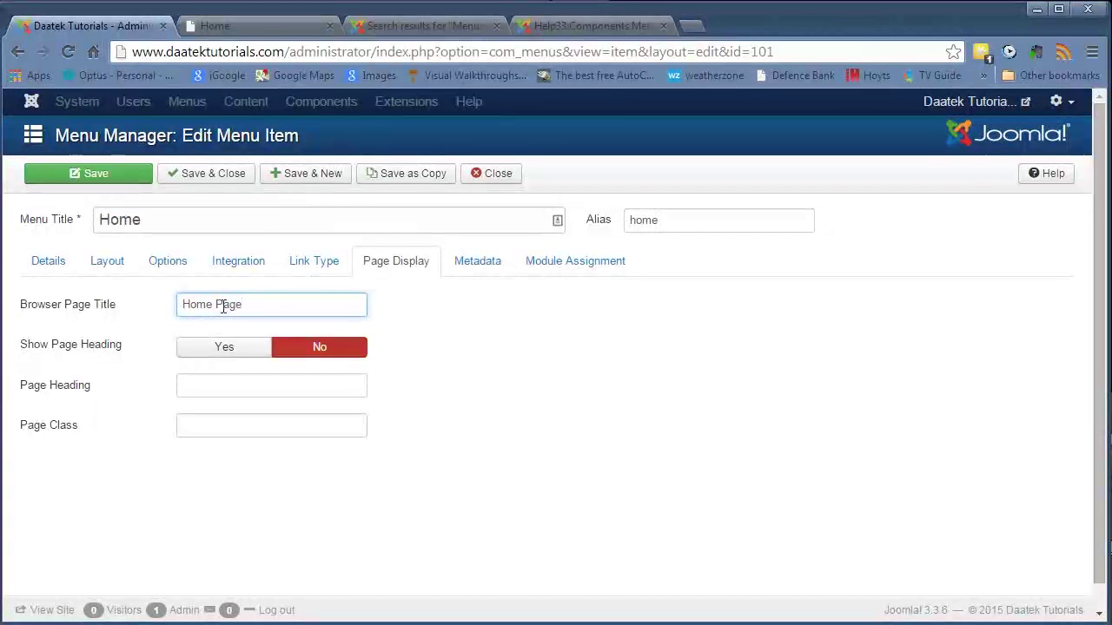
pyautogui.click(113, 178)
# - Reload the site's Home page to check its browser title and compare it with the menu item's Browser Page Title
pyautogui.click(261, 25)
pyautogui.click(68, 52)
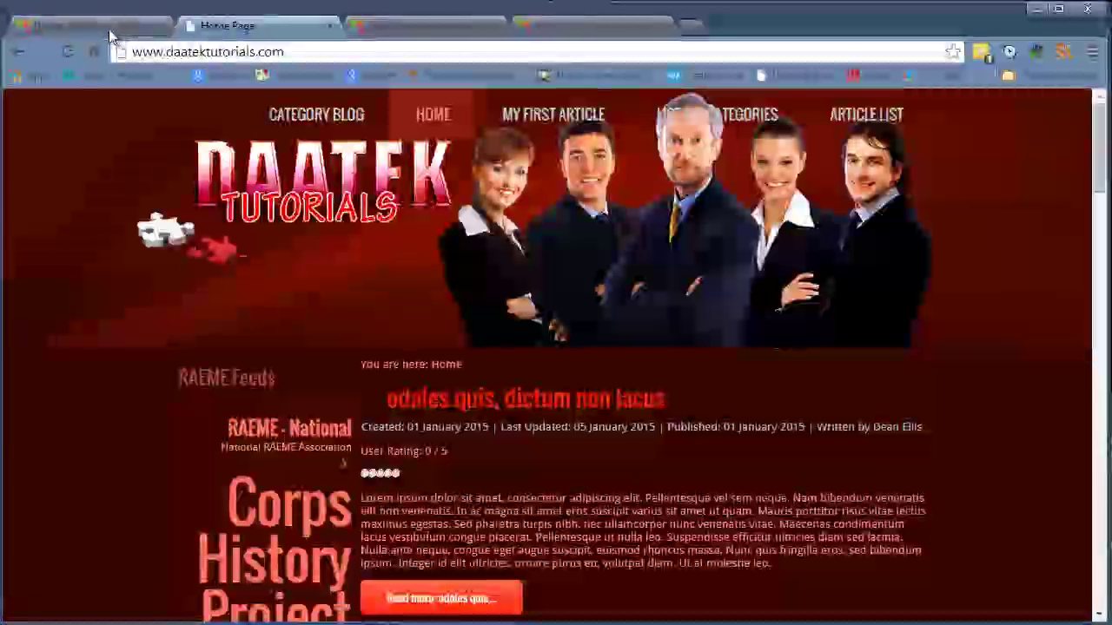
pyautogui.click(108, 28)
pyautogui.moveTo(100, 376)
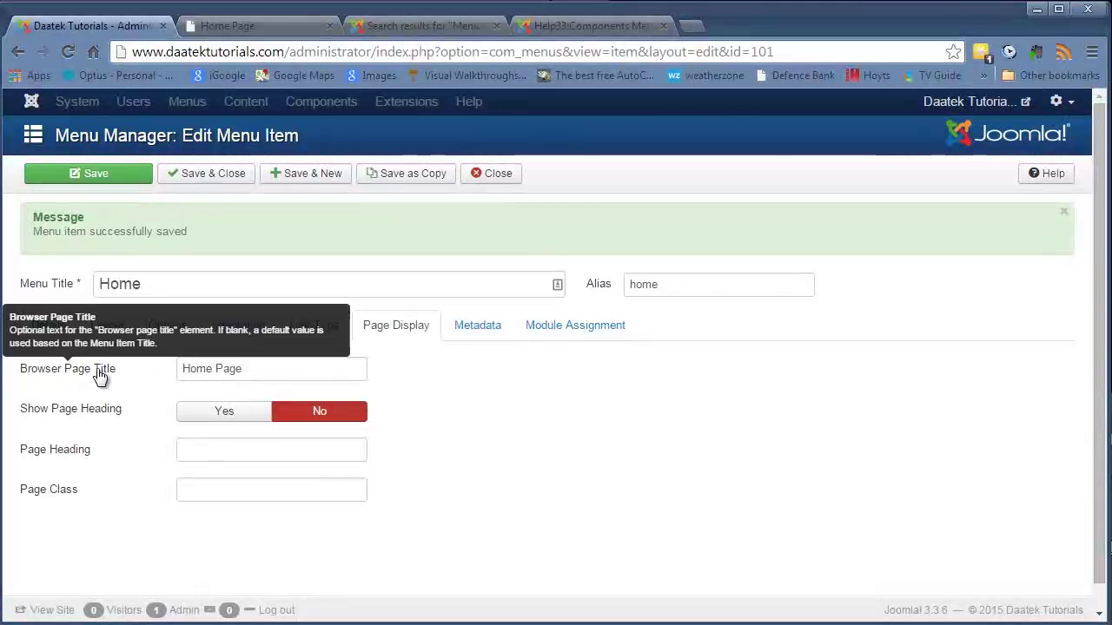
pyautogui.moveTo(245, 368); pyautogui.dragTo(182, 371)
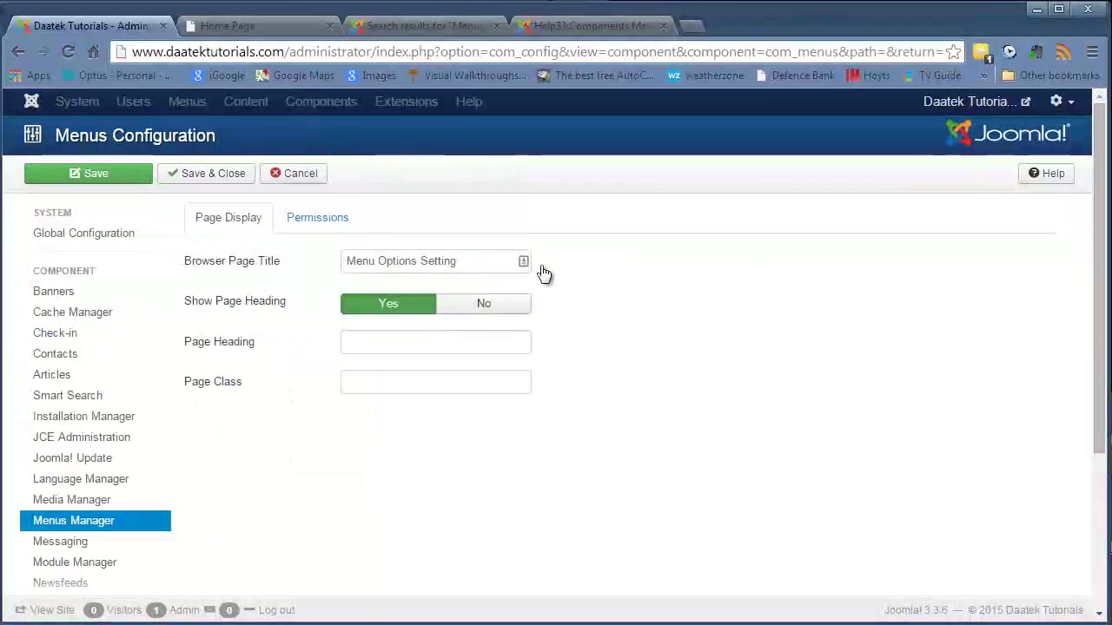
# - Examine how the Browser Page Title is set globally in the menus configuration
pyautogui.moveTo(497, 261); pyautogui.dragTo(393, 261)
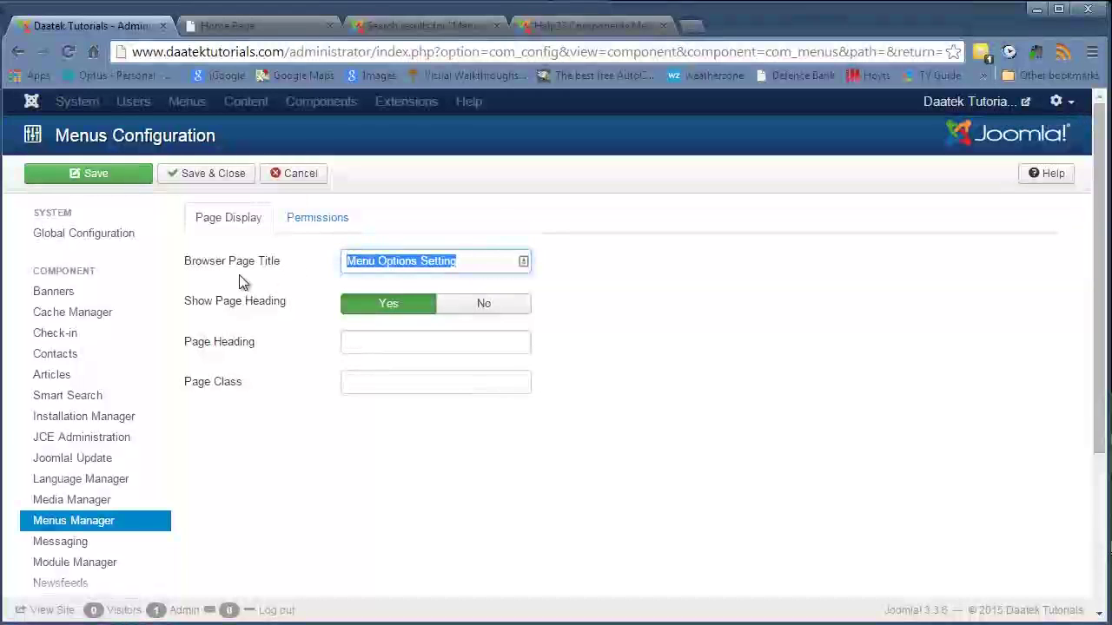
pyautogui.moveTo(505, 268); pyautogui.dragTo(475, 258)
pyautogui.click(463, 260)
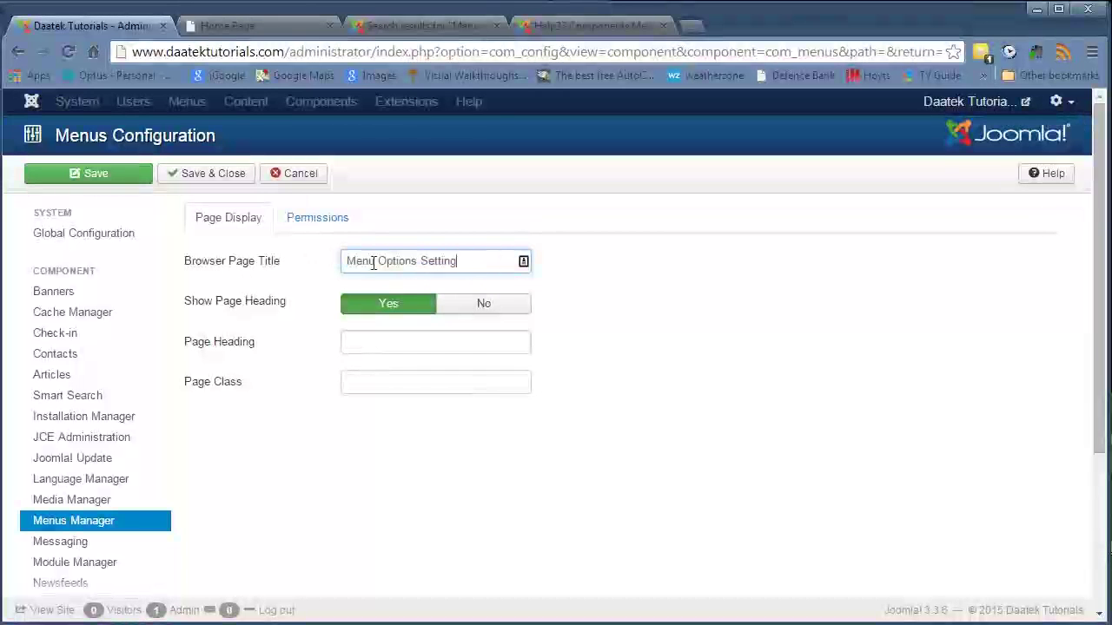
pyautogui.moveTo(372, 260); pyautogui.dragTo(513, 258)
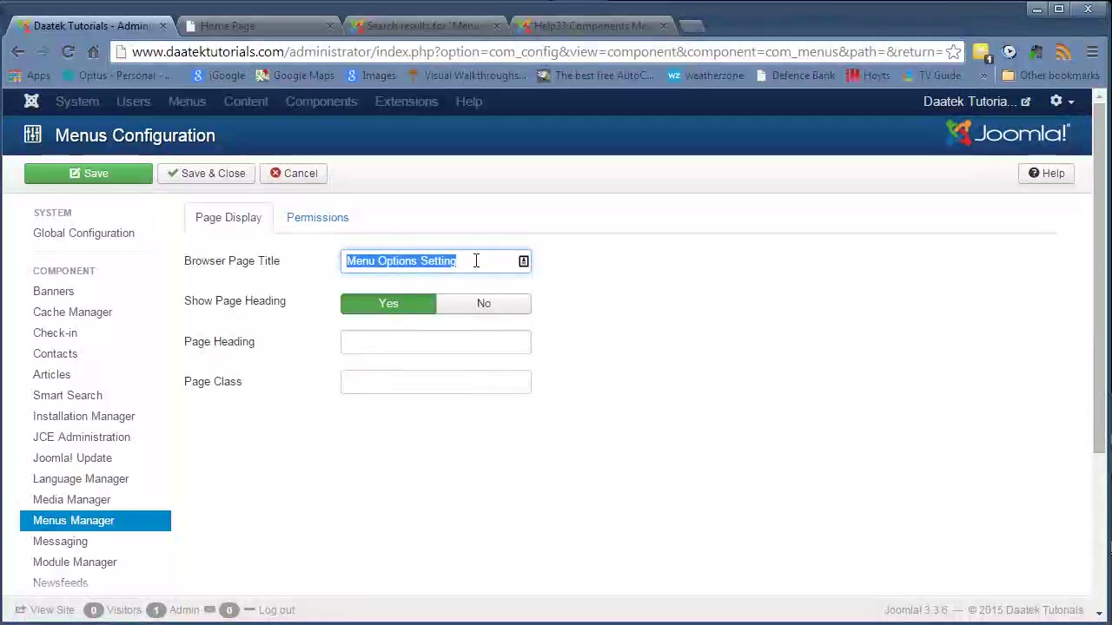
pyautogui.moveTo(203, 272)
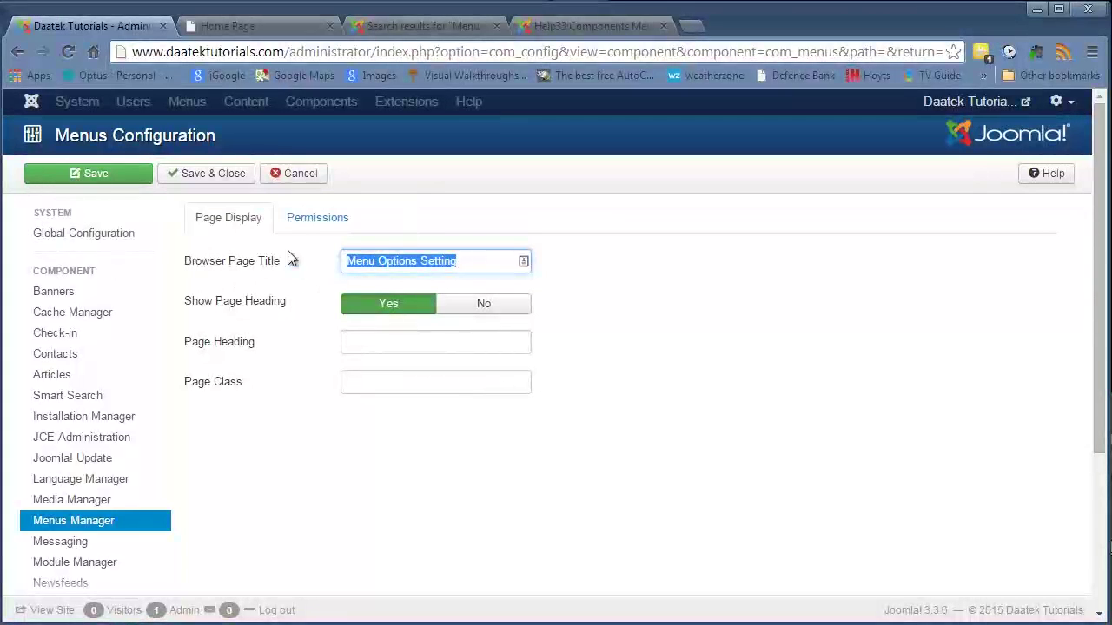
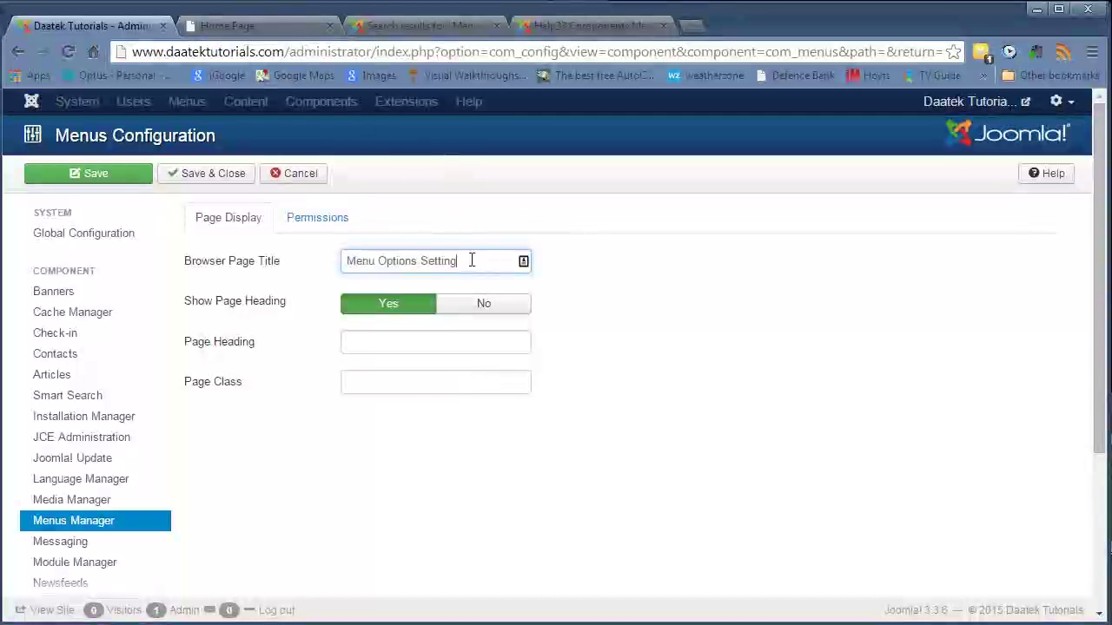
pyautogui.moveTo(487, 263); pyautogui.dragTo(456, 264)
pyautogui.click(455, 263)
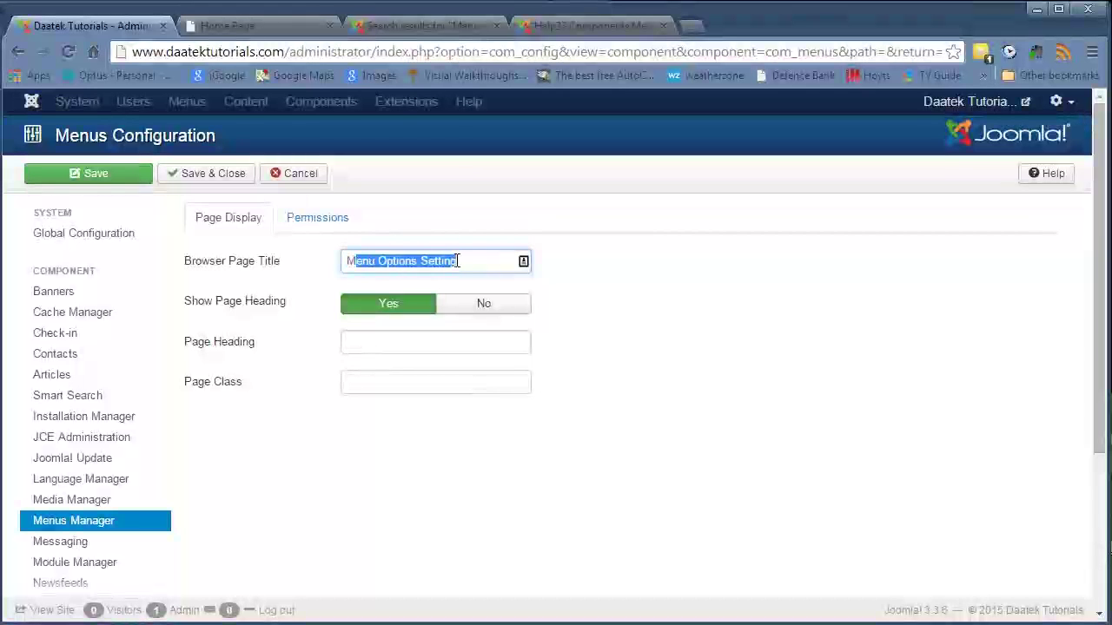
# - Clear the global Browser Page Title, check the Show Page Heading option, and cancel the menus configuration
pyautogui.click(471, 258)
pyautogui.moveTo(472, 258); pyautogui.dragTo(382, 257)
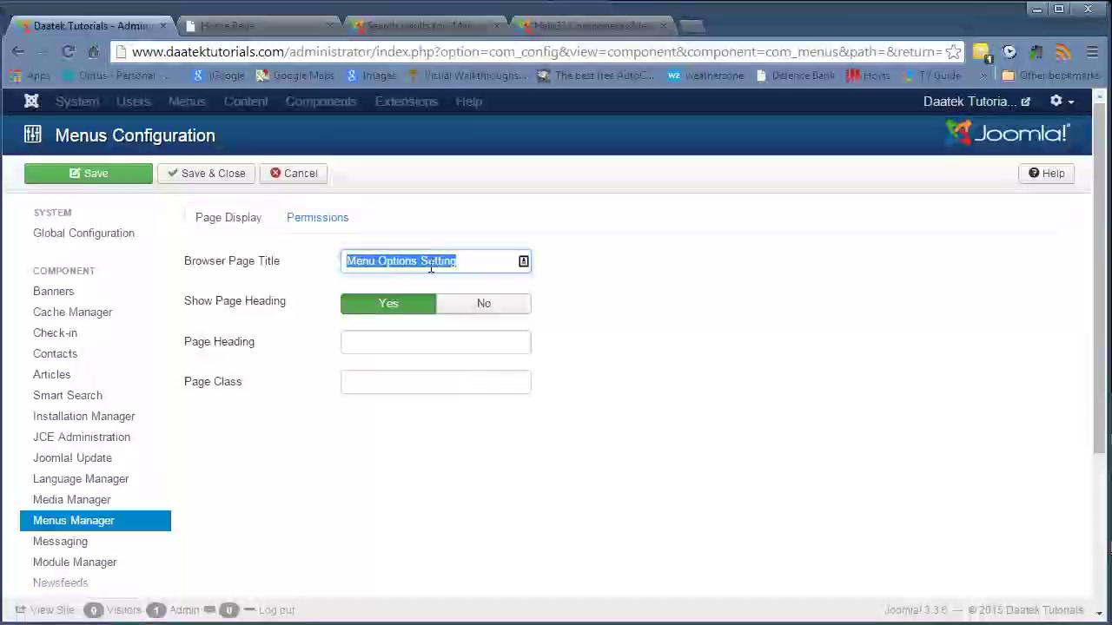
pyautogui.press('BackSpace')
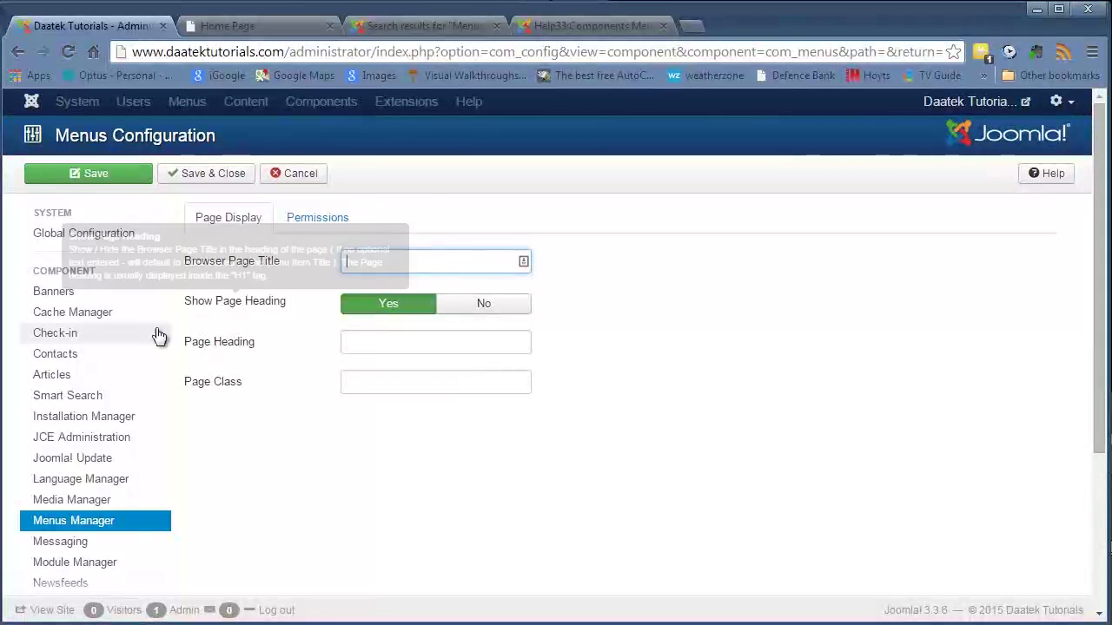
pyautogui.moveTo(256, 309)
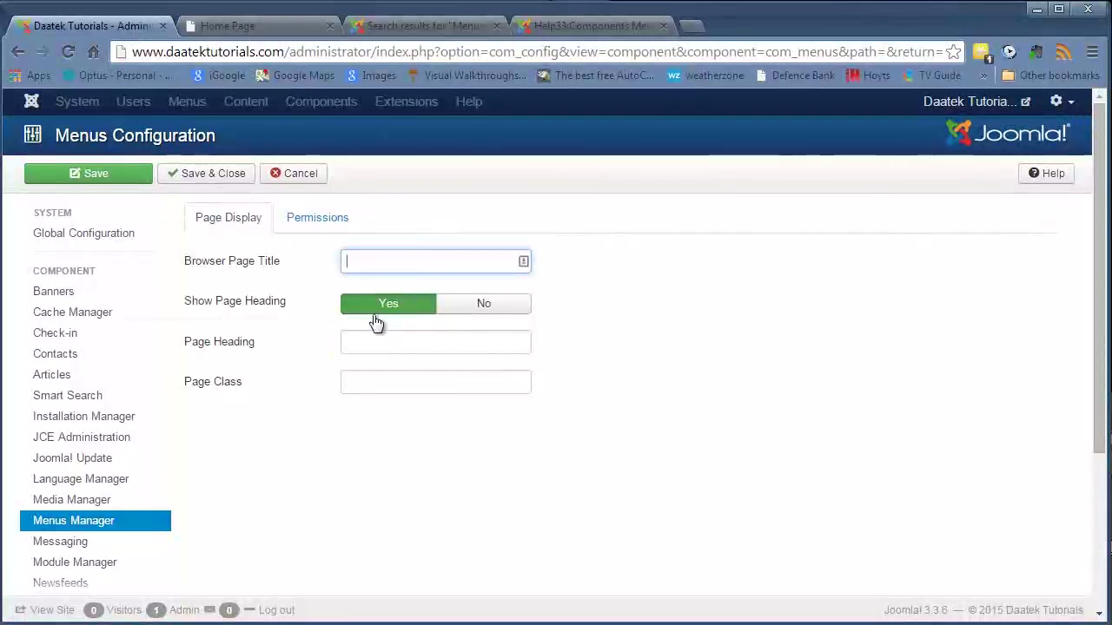
pyautogui.click(286, 175)
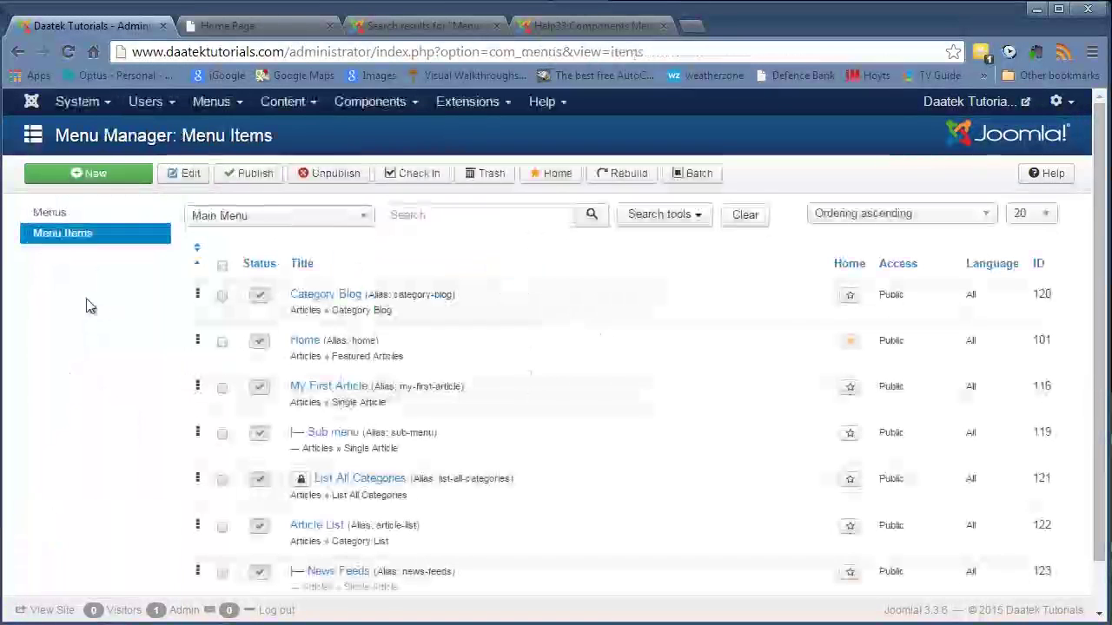
# - Open the Category Blog menu item's page display settings and view the matching page heading on the live site
pyautogui.click(308, 295)
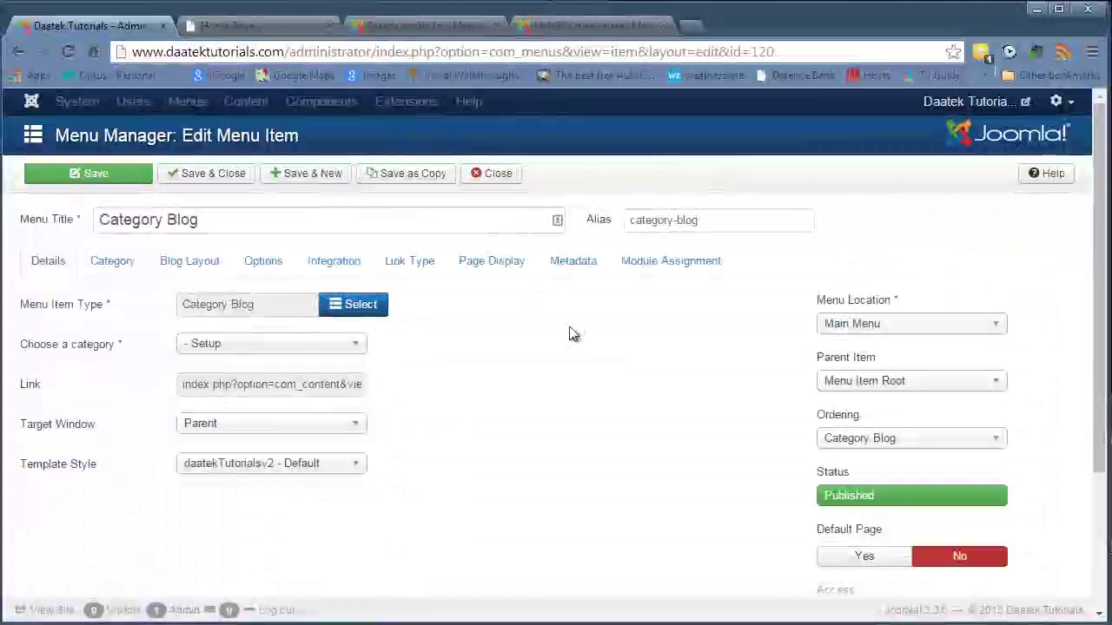
pyautogui.click(484, 265)
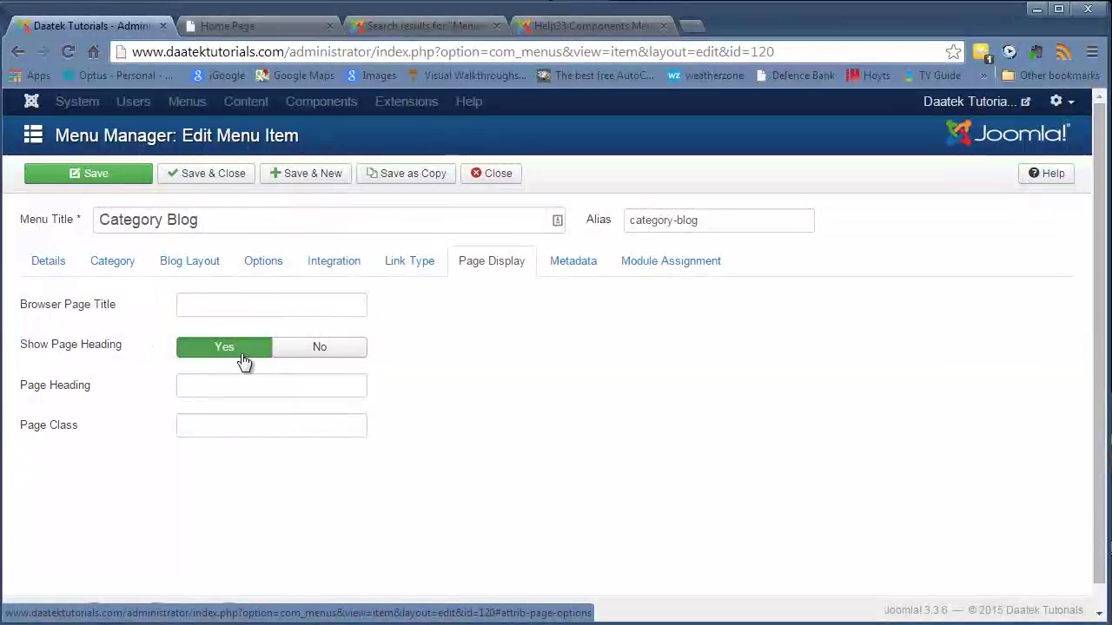
pyautogui.click(255, 25)
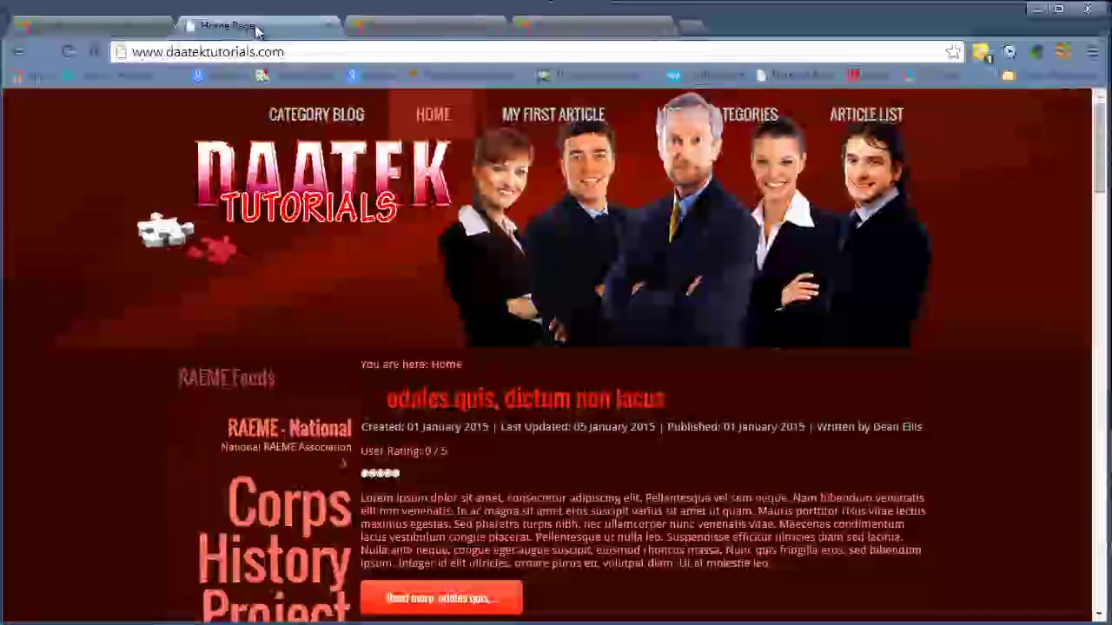
pyautogui.click(324, 117)
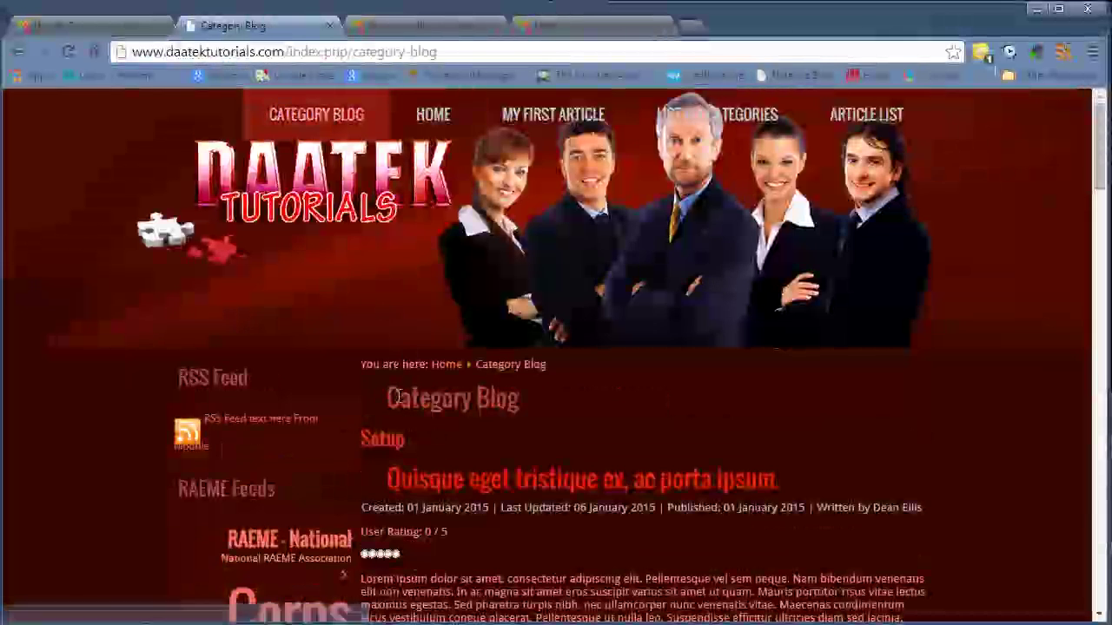
pyautogui.moveTo(390, 398); pyautogui.dragTo(514, 400)
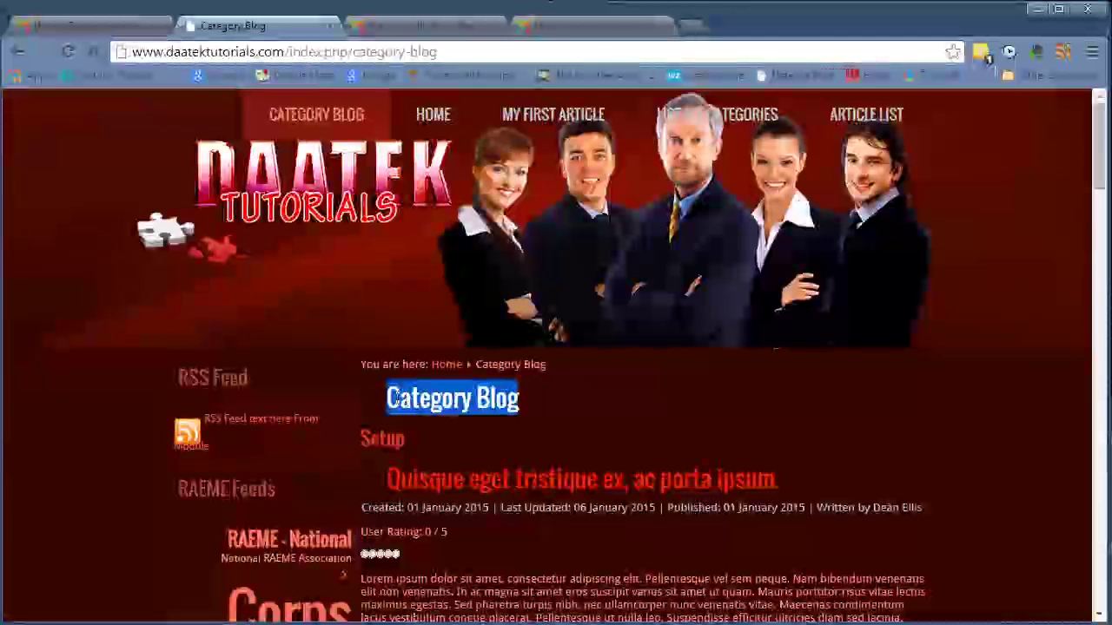
# - Set Show Page Heading to No for the Category Blog menu item, save it, and check the heading on the live page
pyautogui.moveTo(387, 397); pyautogui.dragTo(524, 402)
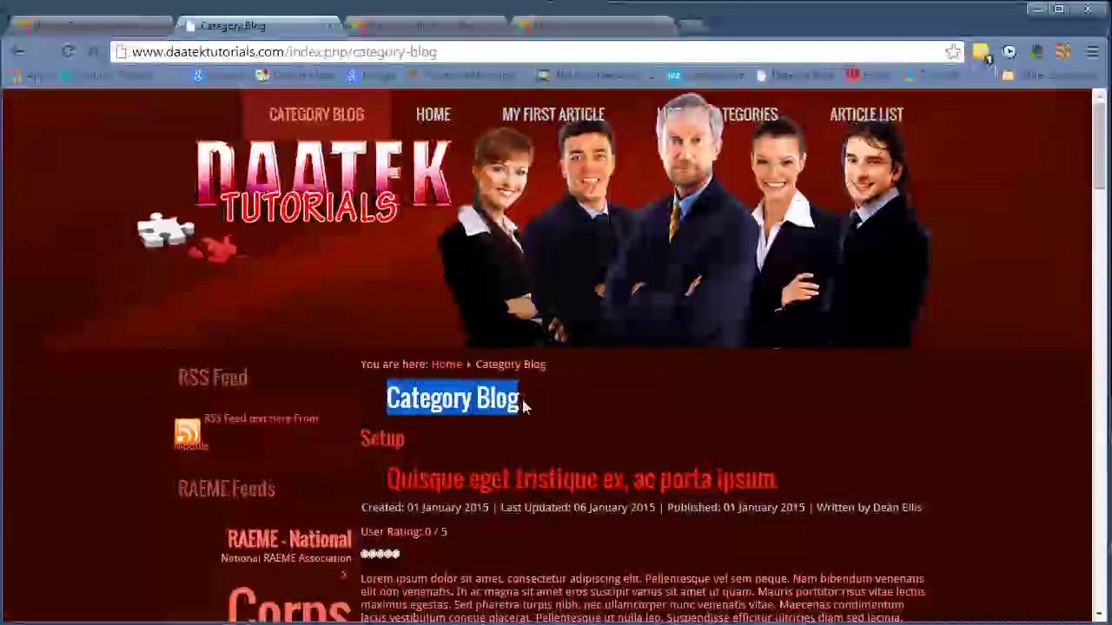
pyautogui.click(119, 32)
pyautogui.click(318, 351)
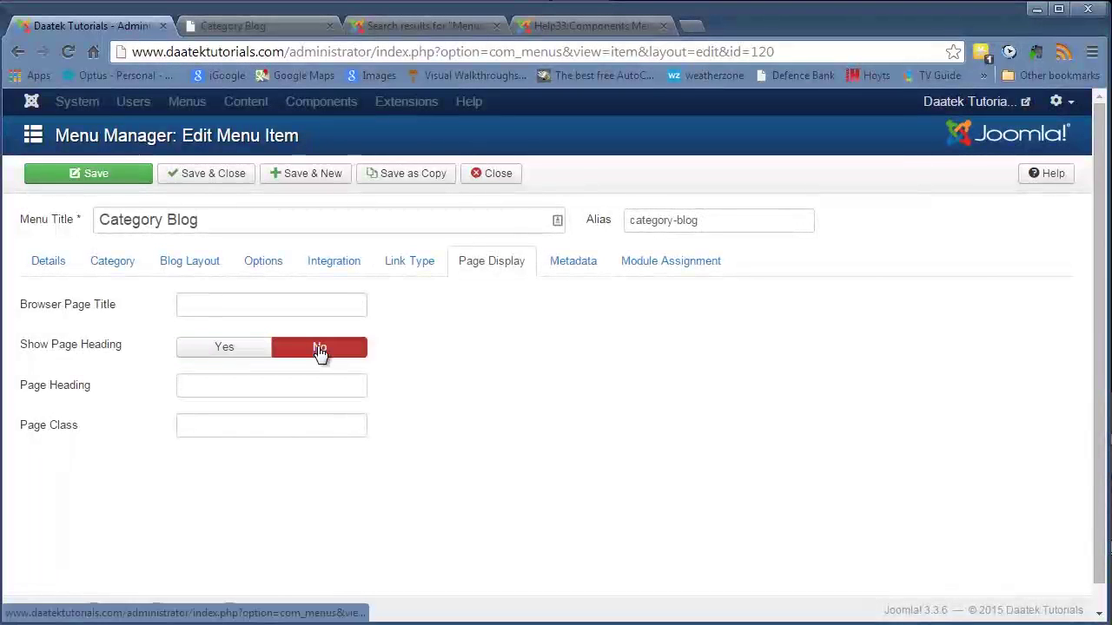
pyautogui.click(87, 177)
pyautogui.hotkey('ctrl', 'Tab')
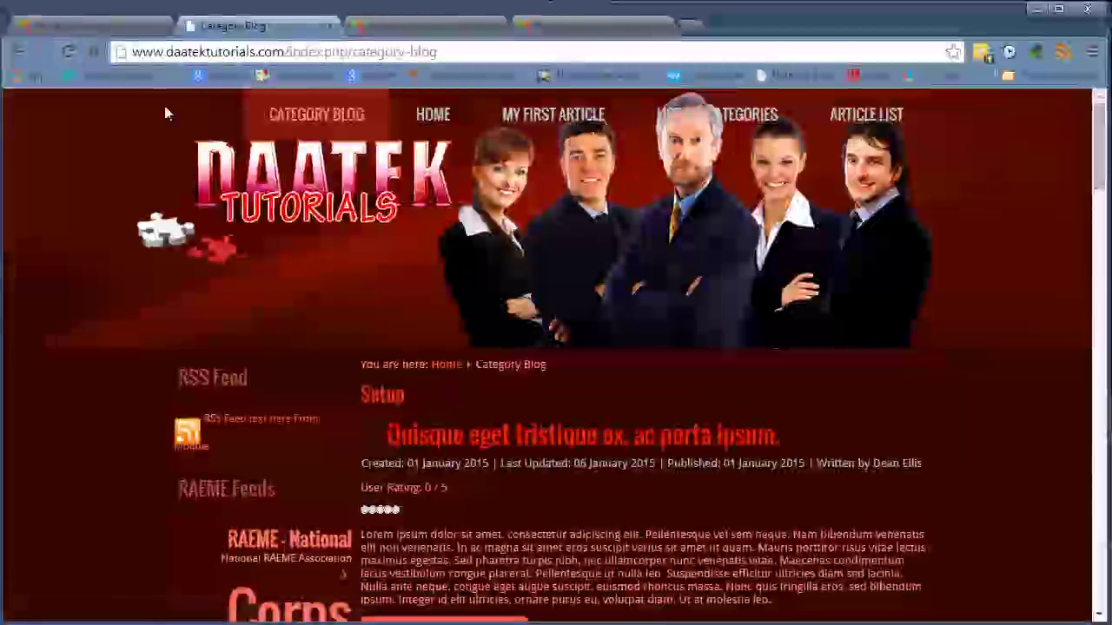
pyautogui.click(97, 26)
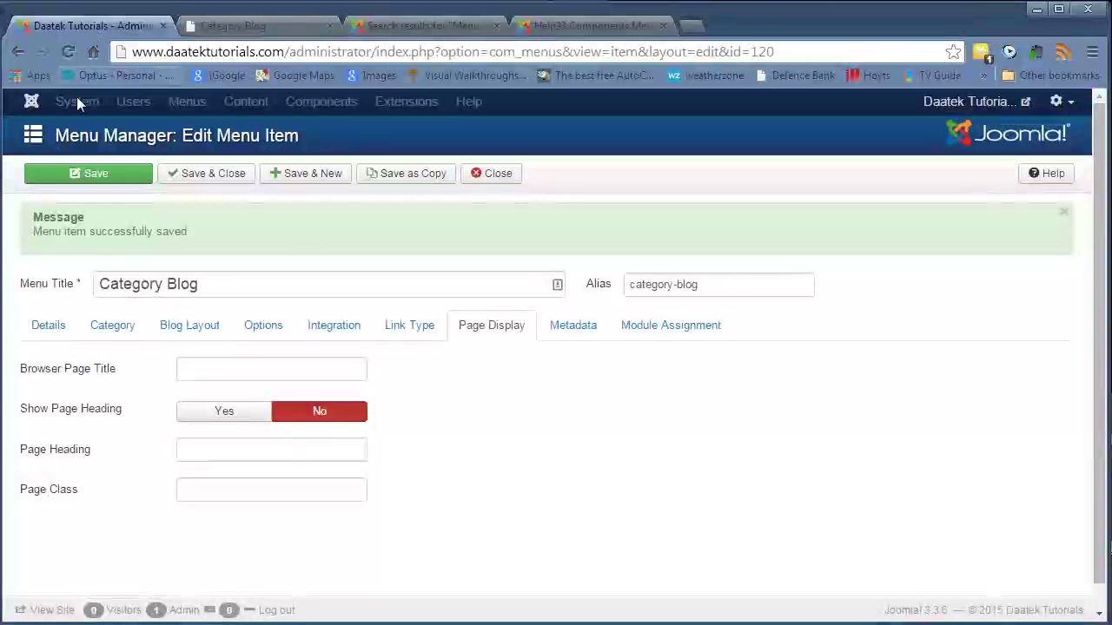
# - Close the menu item and set the global Show Page Heading option to No in the menus configuration
pyautogui.click(496, 174)
pyautogui.click(982, 174)
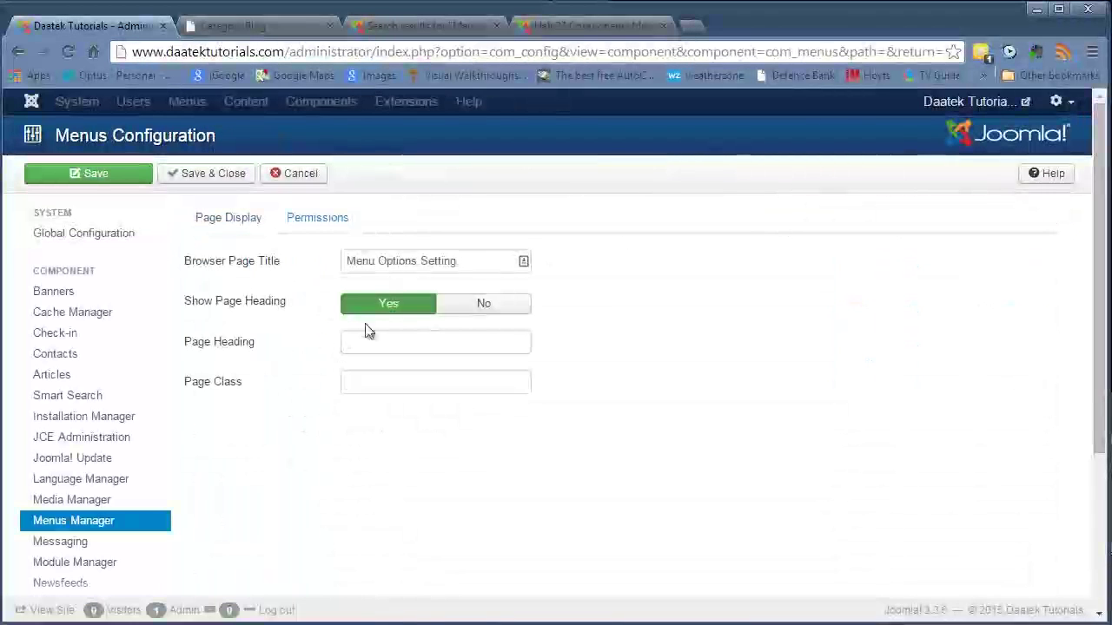
pyautogui.click(481, 304)
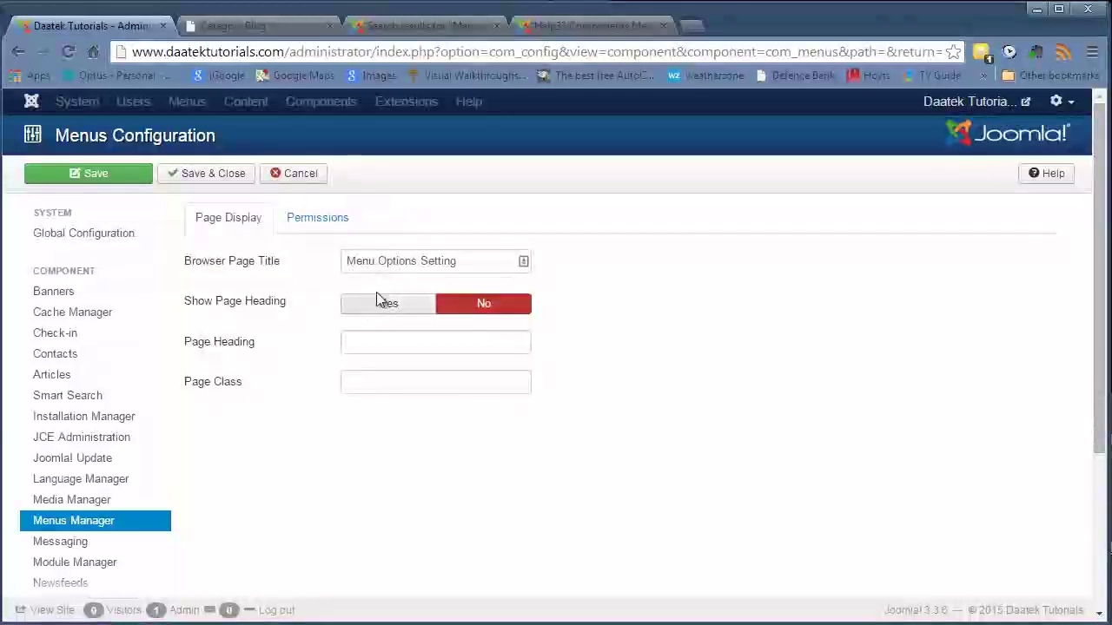
# - Examine the global Page Heading and Page Class fields and their descriptions
pyautogui.click(379, 338)
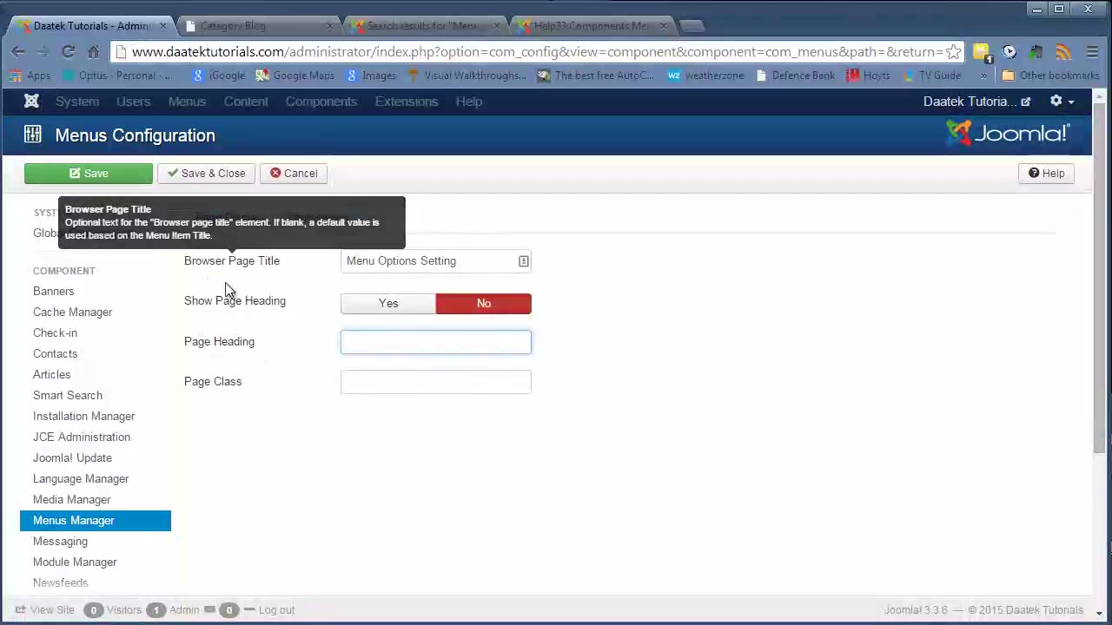
pyautogui.moveTo(218, 388)
pyautogui.click(376, 385)
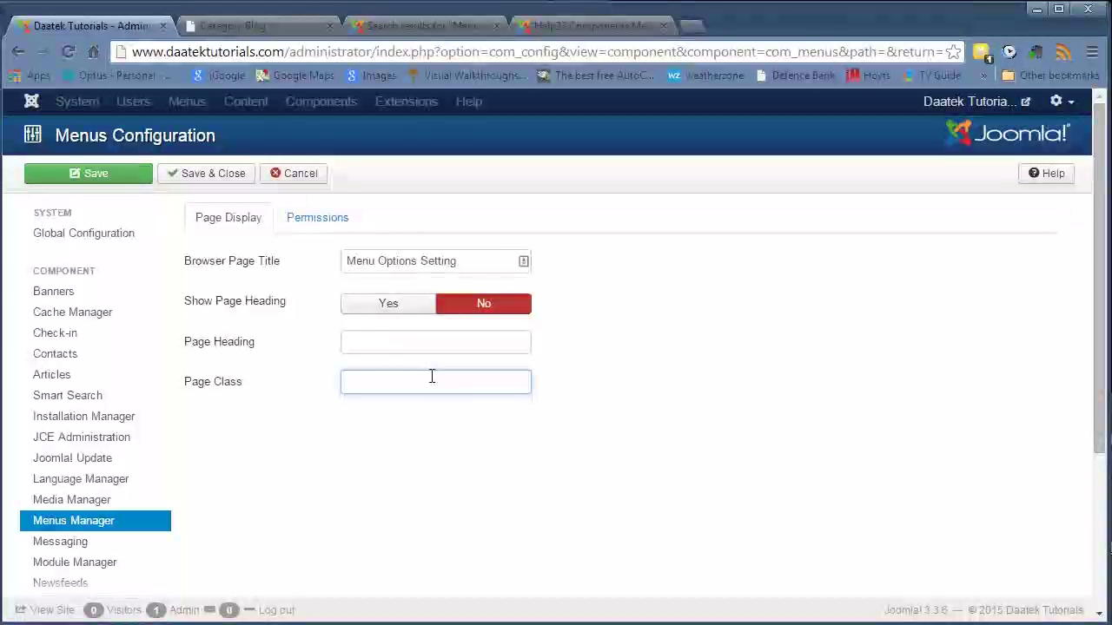
pyautogui.moveTo(208, 386)
# - Review the menus permissions for the Guest, Editor, Registered and Publisher groups, and cancel the menus configuration
pyautogui.click(314, 225)
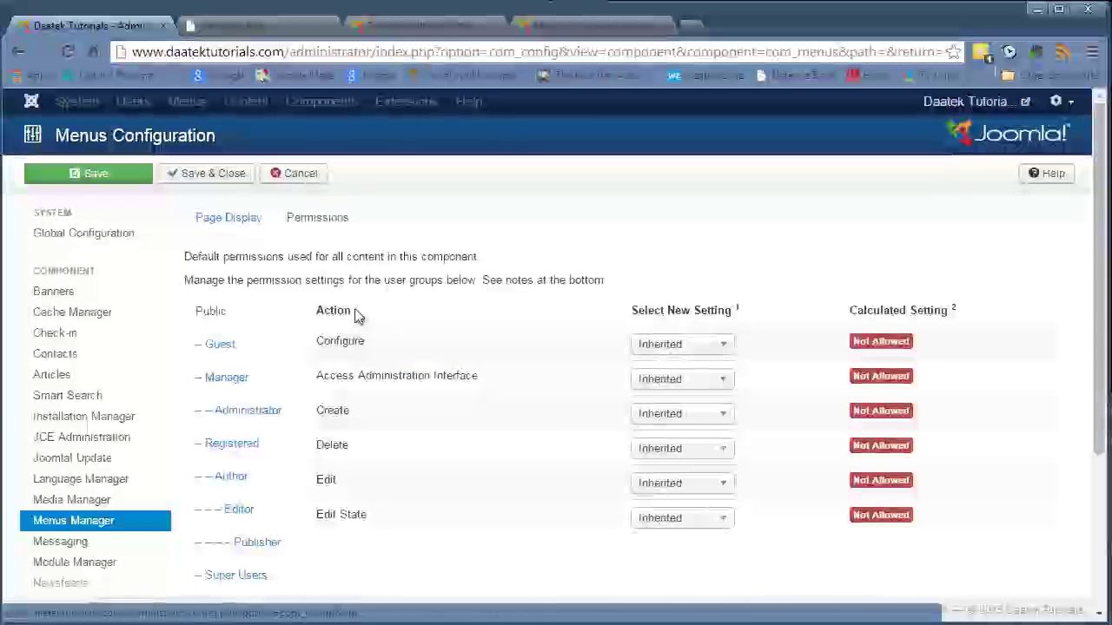
pyautogui.scroll(-2, 441, 336)
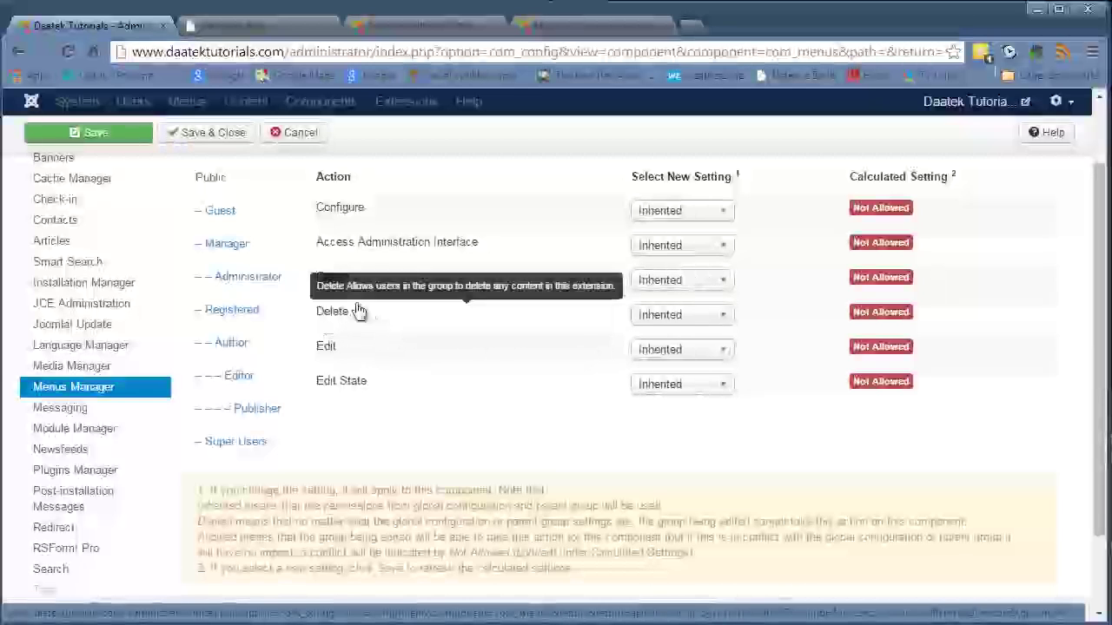
pyautogui.scroll(2, 661, 303)
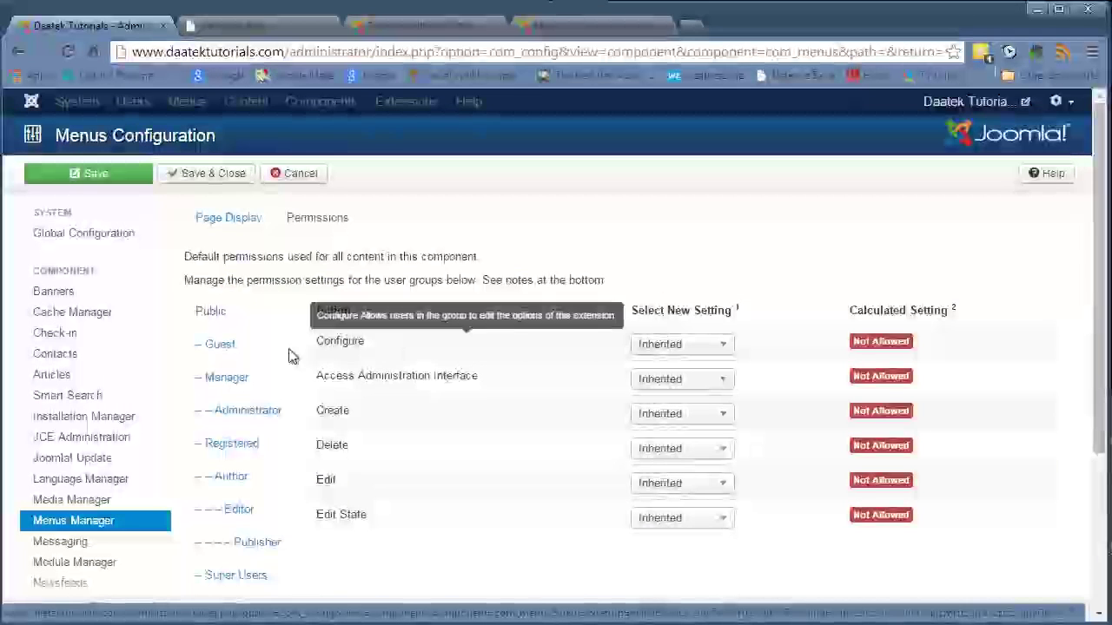
pyautogui.scroll(-2, 246, 379)
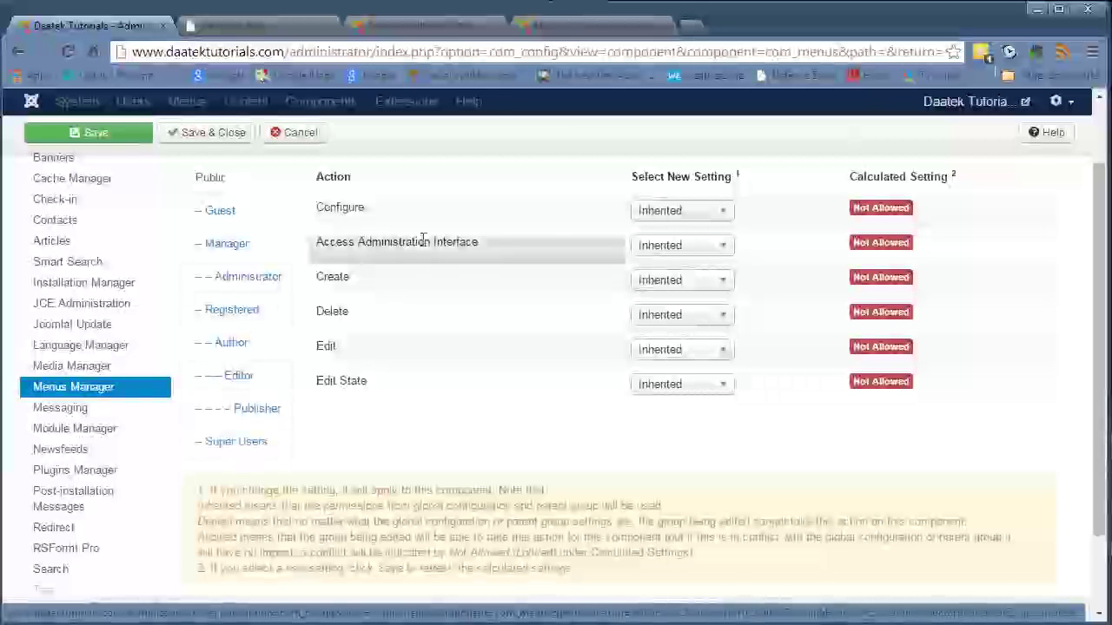
pyautogui.click(226, 215)
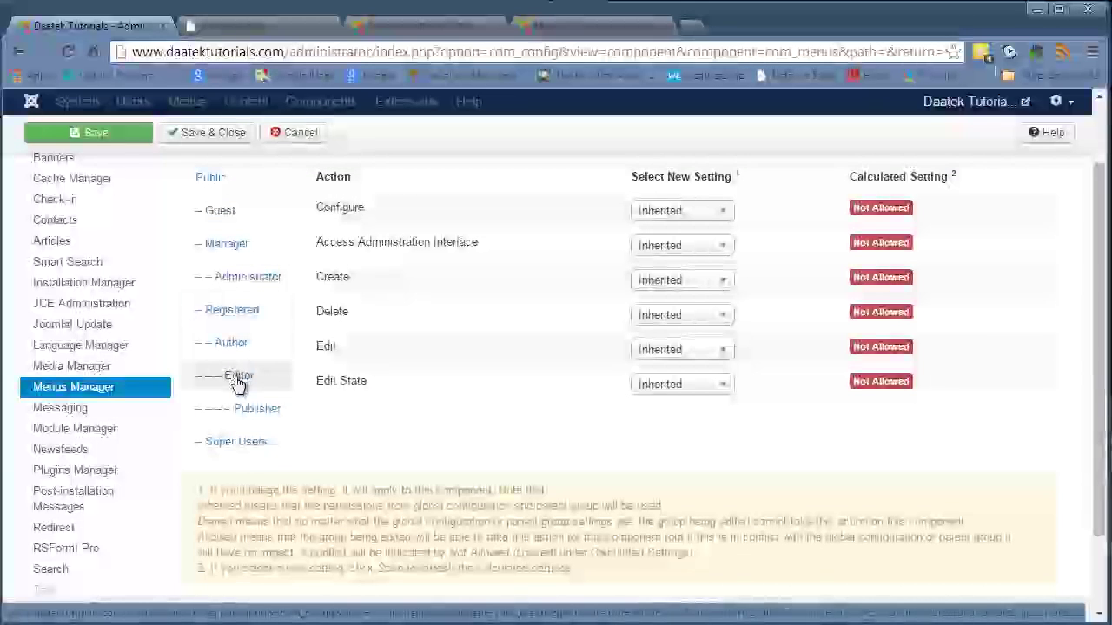
pyautogui.click(237, 379)
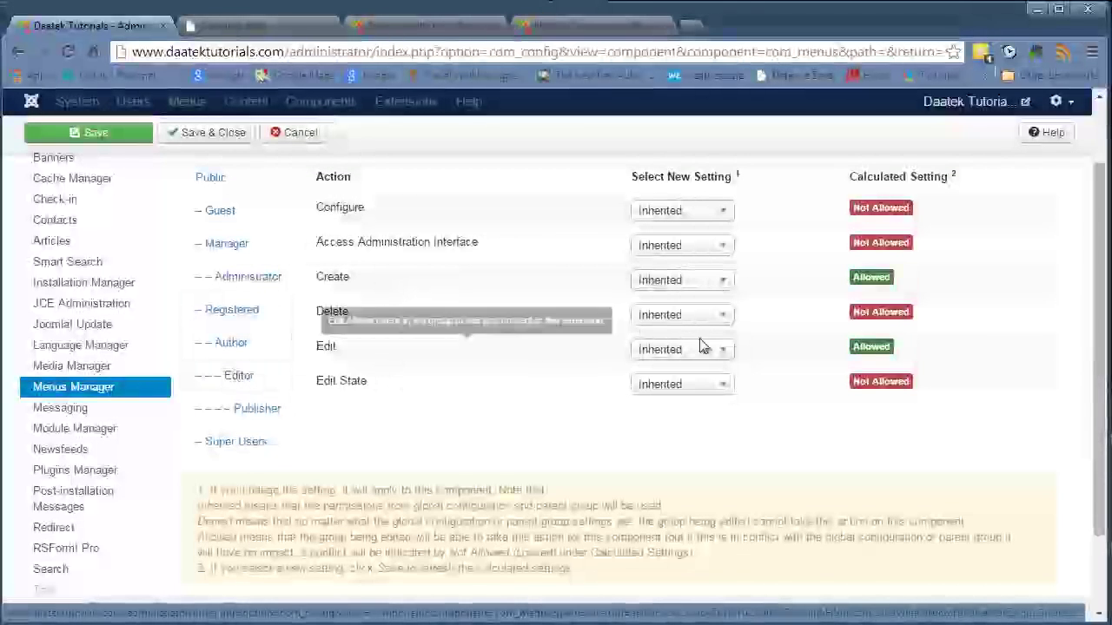
pyautogui.click(239, 314)
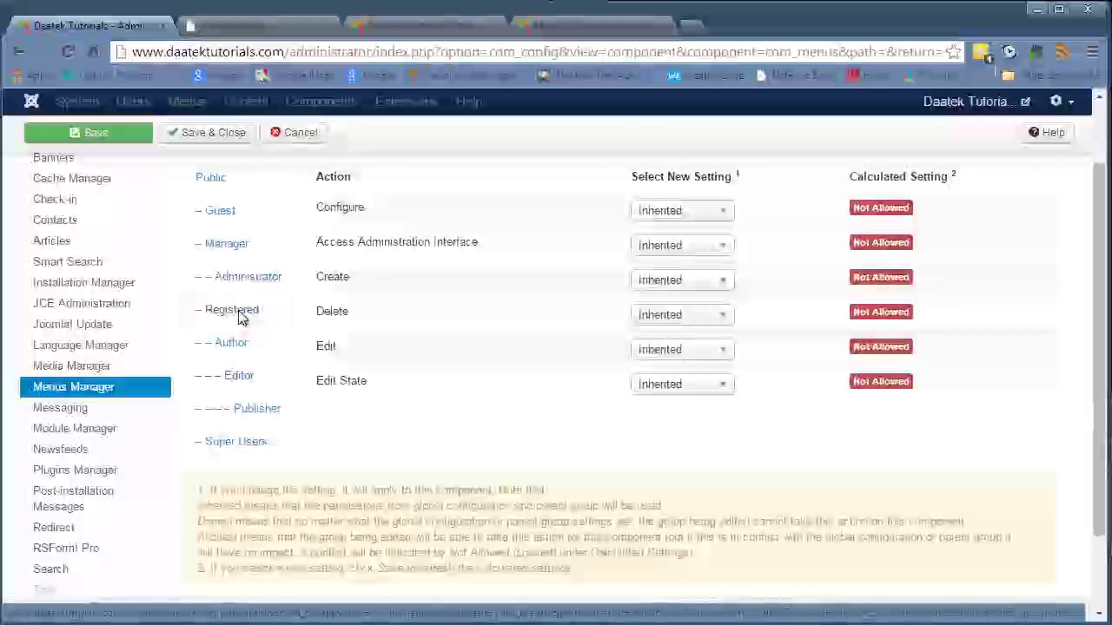
pyautogui.click(254, 408)
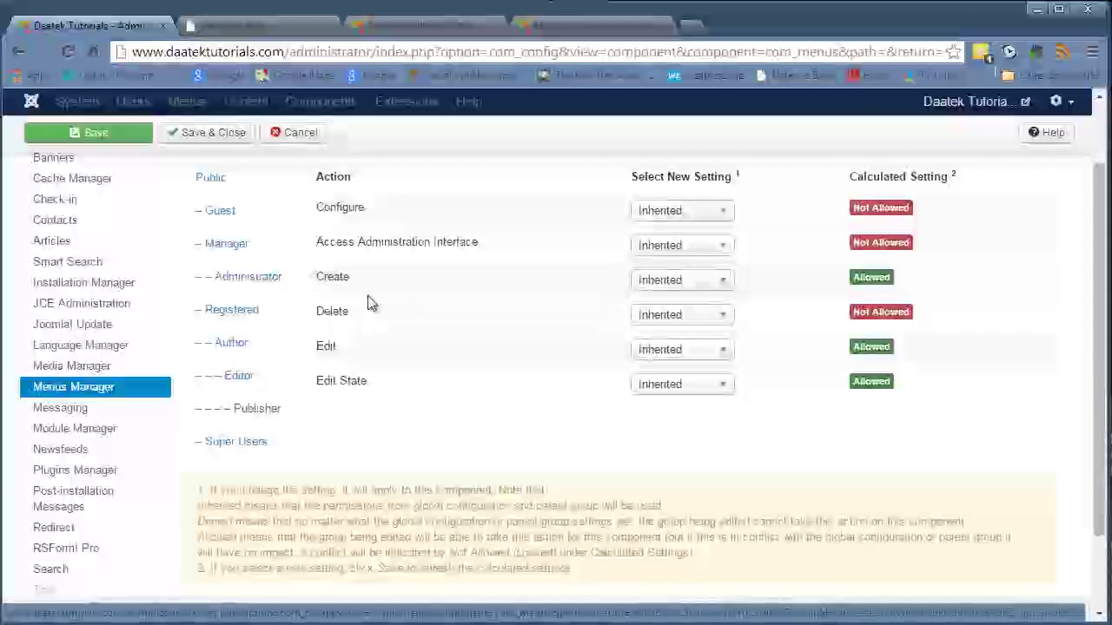
pyautogui.scroll(3, 238, 391)
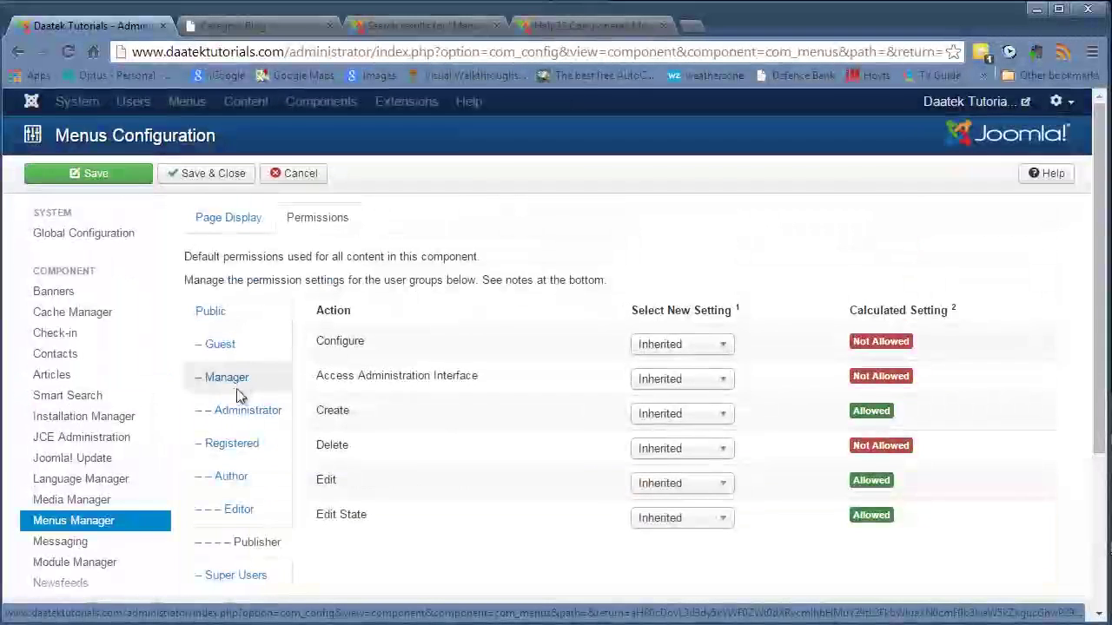
pyautogui.scroll(-3, 248, 350)
pyautogui.scroll(3, 260, 321)
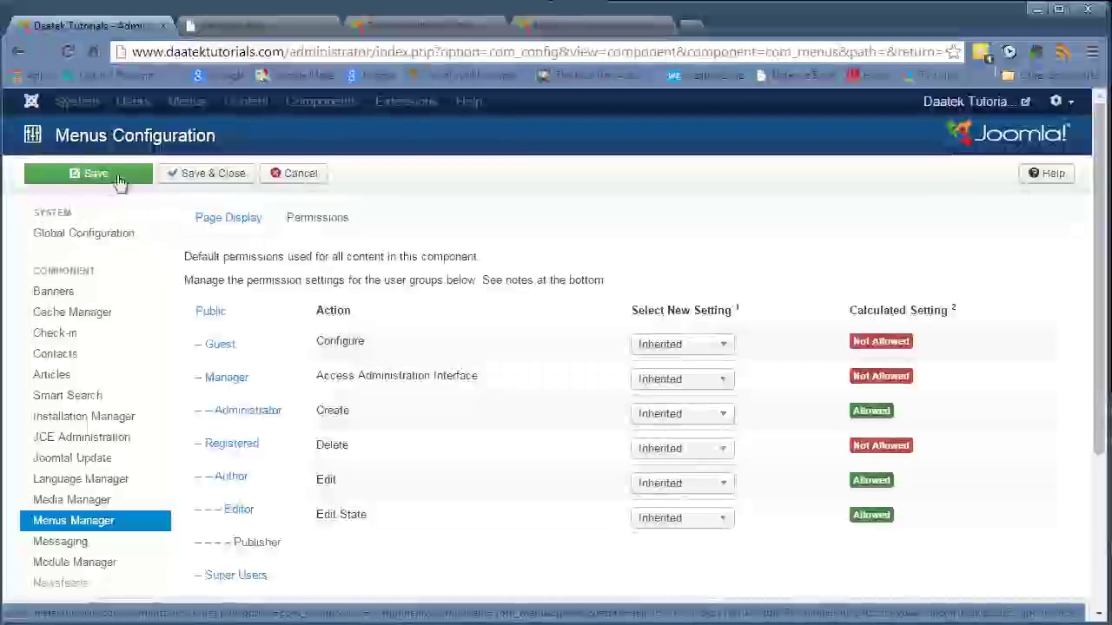
pyautogui.click(281, 176)
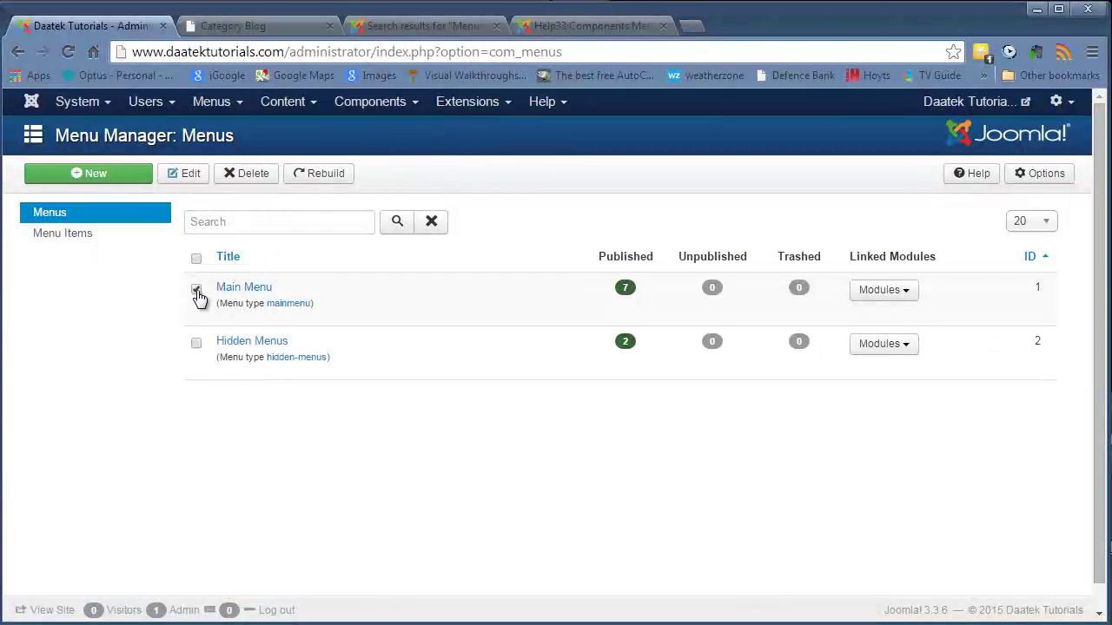
# - Open the Main Menu for editing, examine its title, menu type and description, and close it
pyautogui.click(174, 177)
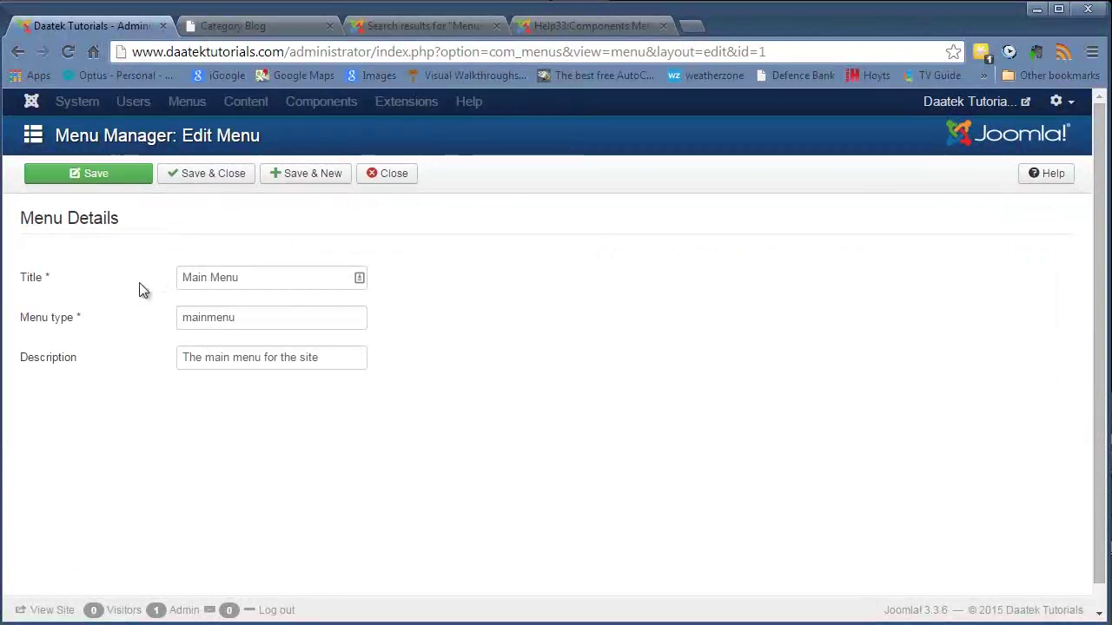
pyautogui.click(248, 278)
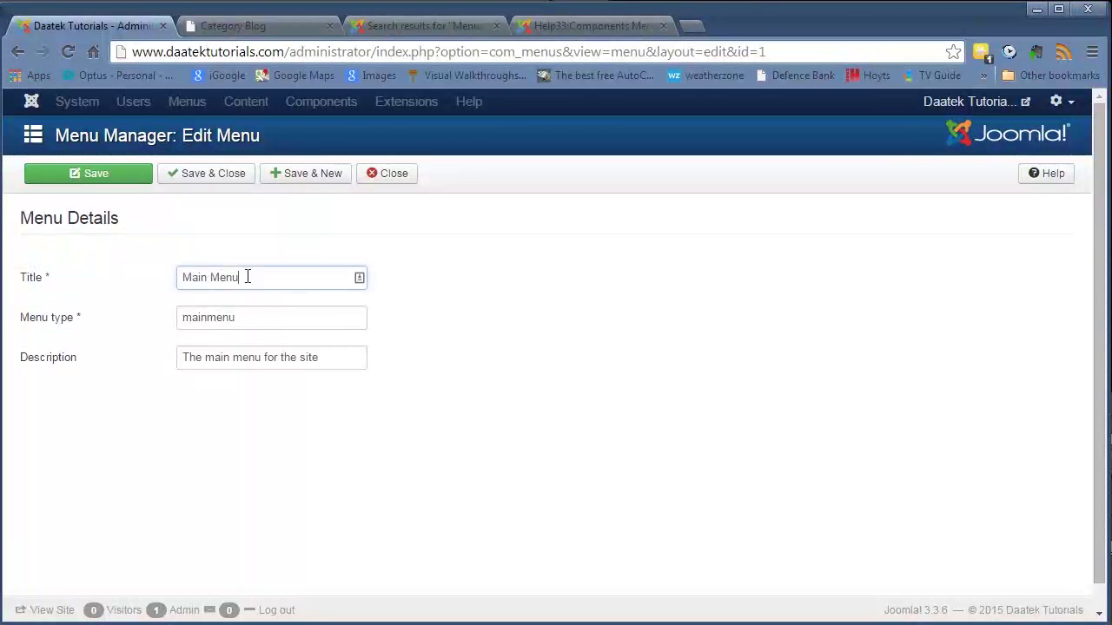
pyautogui.moveTo(247, 277); pyautogui.dragTo(190, 287)
pyautogui.moveTo(247, 322); pyautogui.dragTo(165, 328)
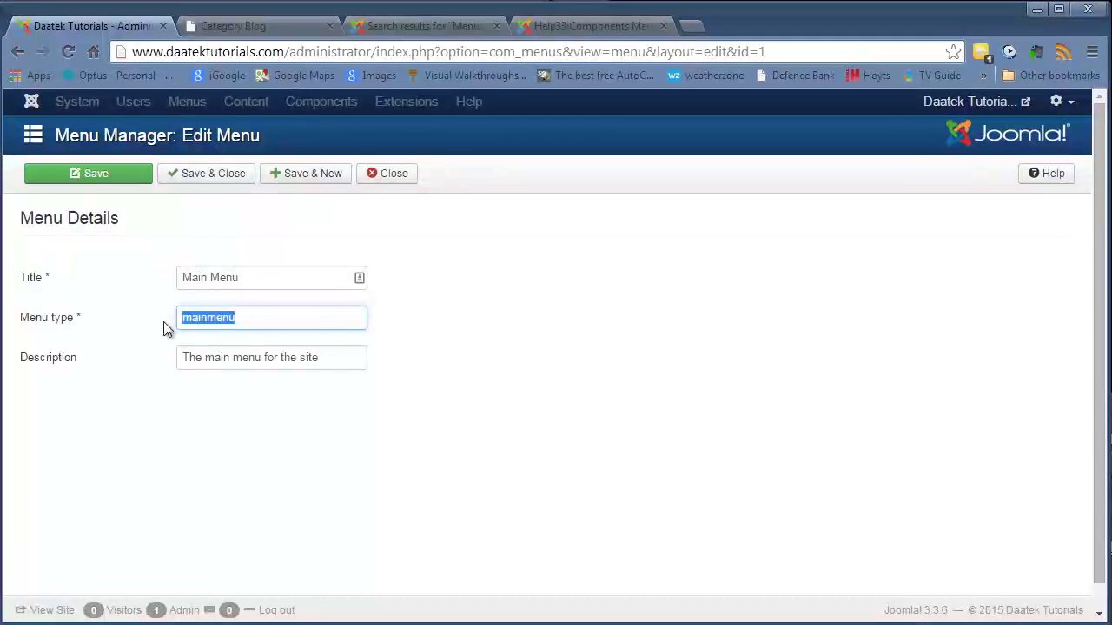
pyautogui.moveTo(324, 363); pyautogui.dragTo(153, 374)
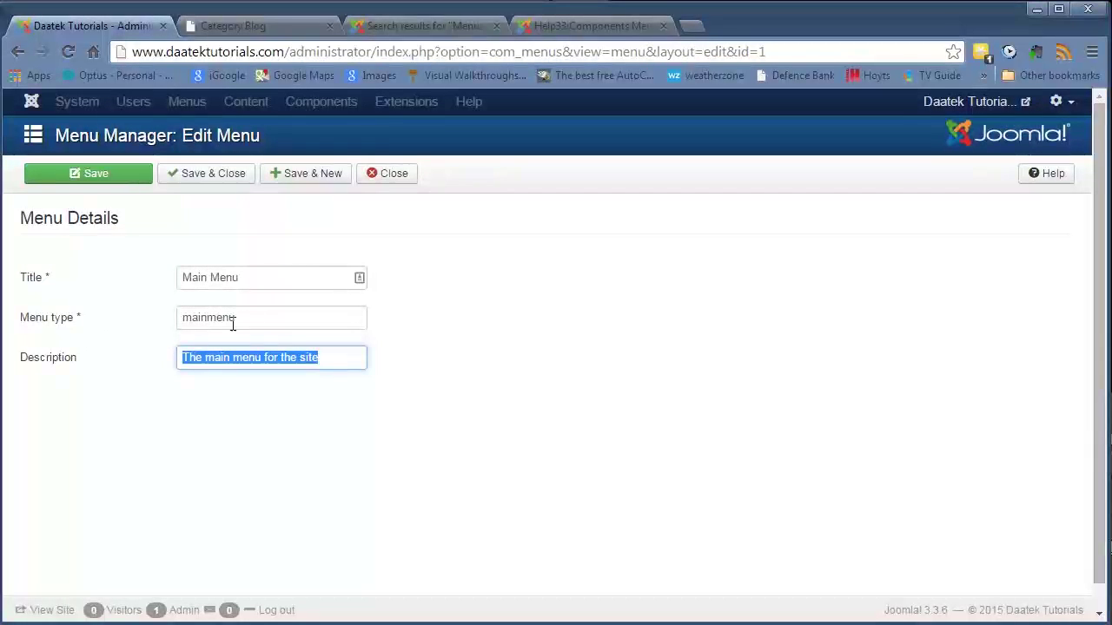
pyautogui.moveTo(234, 320); pyautogui.dragTo(181, 319)
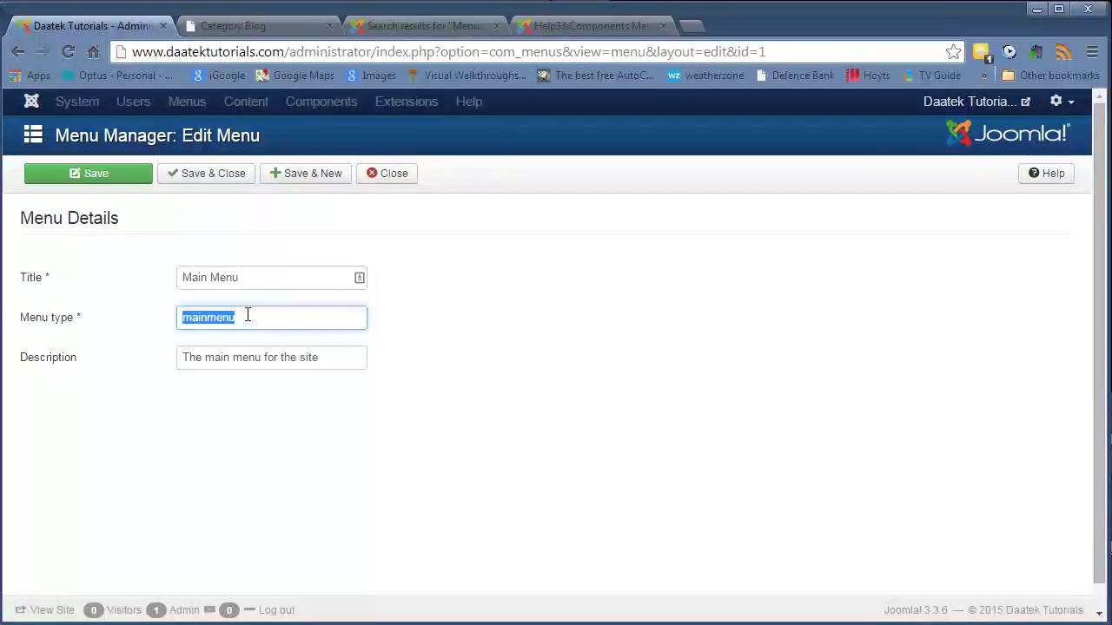
pyautogui.moveTo(327, 356); pyautogui.dragTo(173, 363)
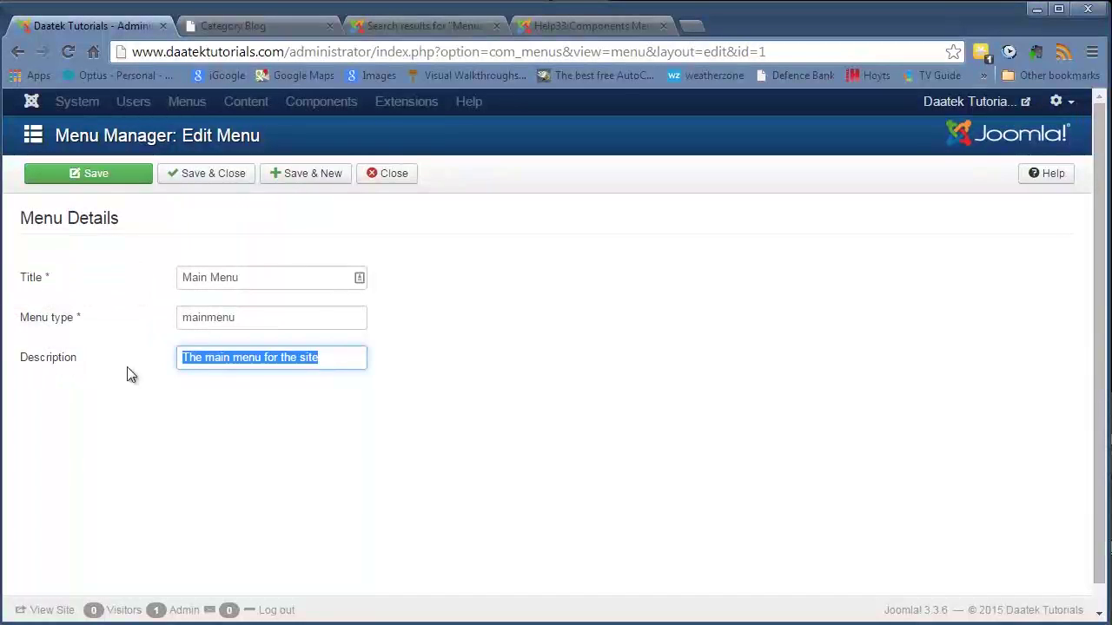
pyautogui.doubleClick(258, 327)
pyautogui.moveTo(321, 357); pyautogui.dragTo(161, 279)
pyautogui.click(246, 278)
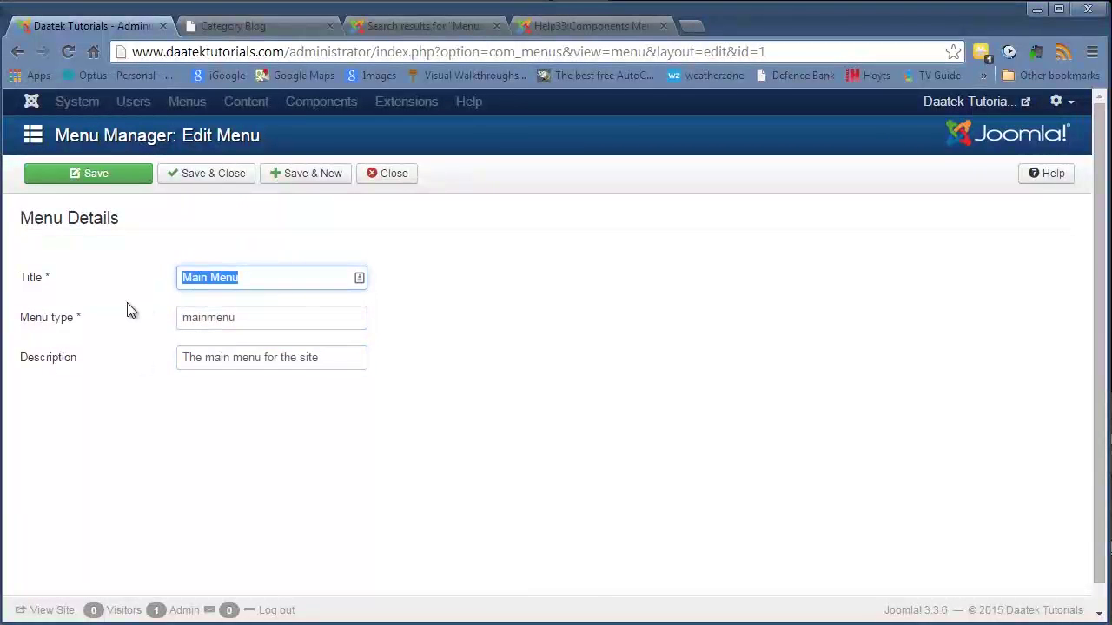
pyautogui.click(387, 172)
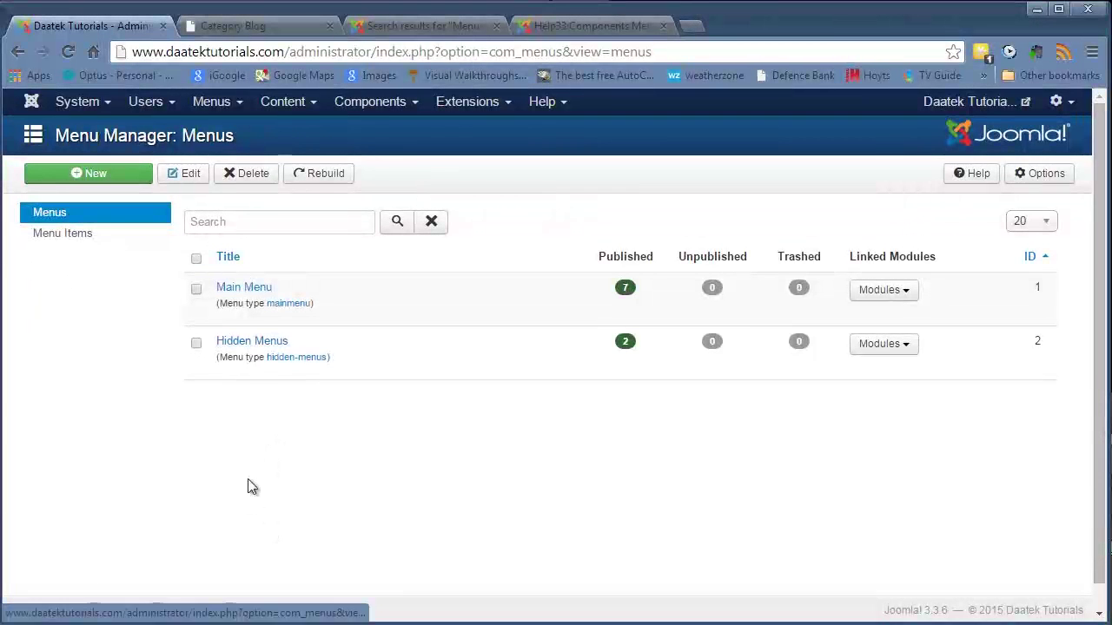
# - Examine the menu list's search field and the choices for how many menus are displayed
pyautogui.click(273, 226)
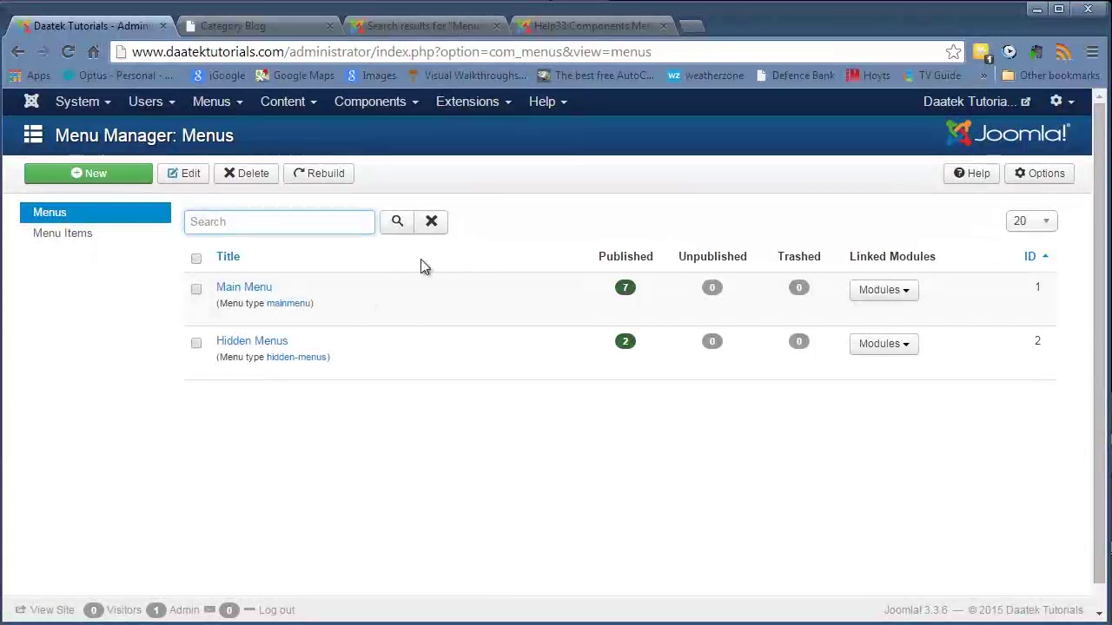
pyautogui.click(1045, 222)
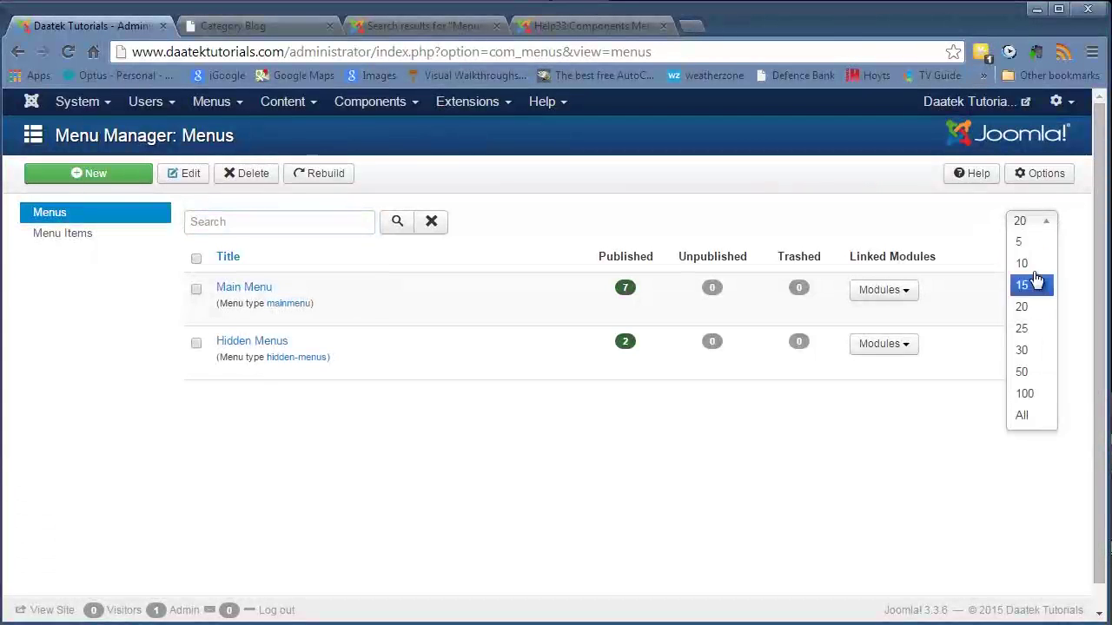
pyautogui.click(1047, 224)
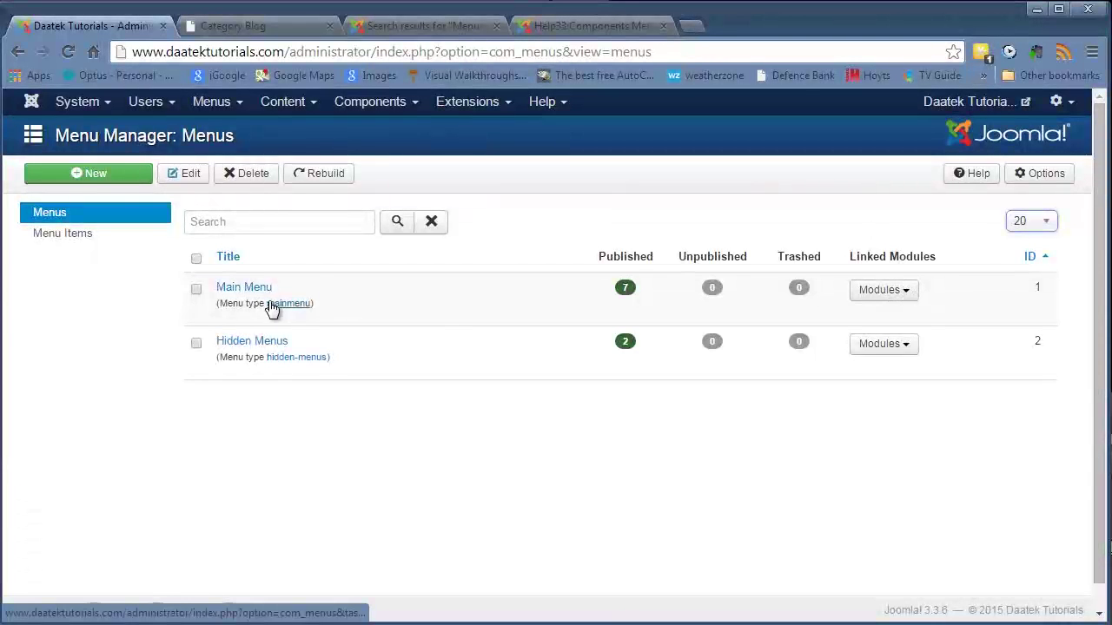
# - View which modules are linked to the Main Menu and to the Hidden Menus
pyautogui.click(904, 293)
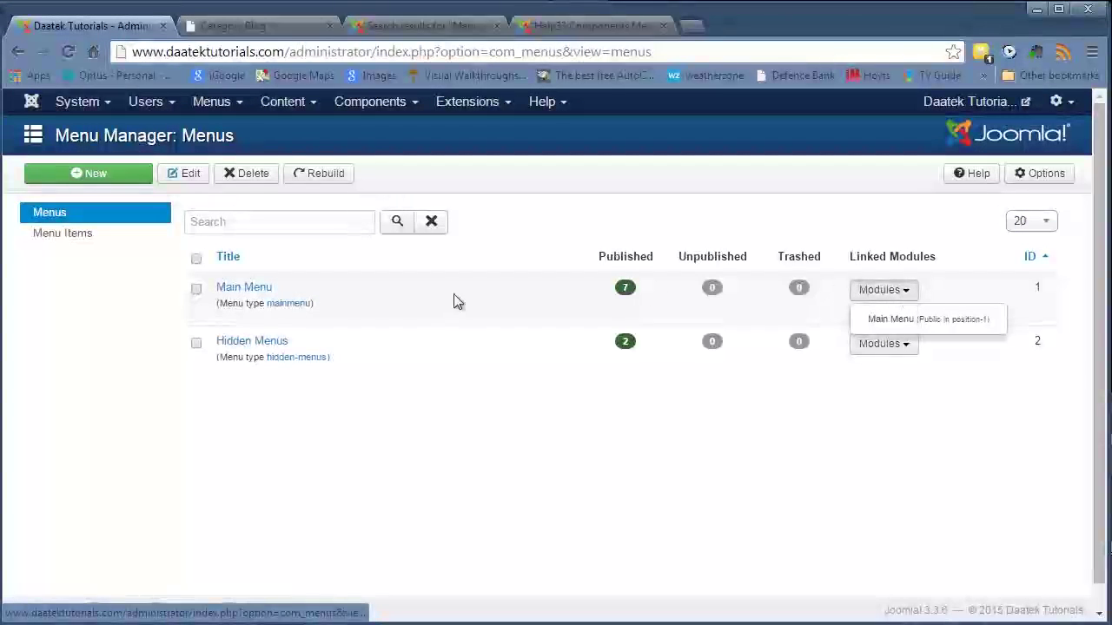
pyautogui.click(909, 290)
pyautogui.click(907, 291)
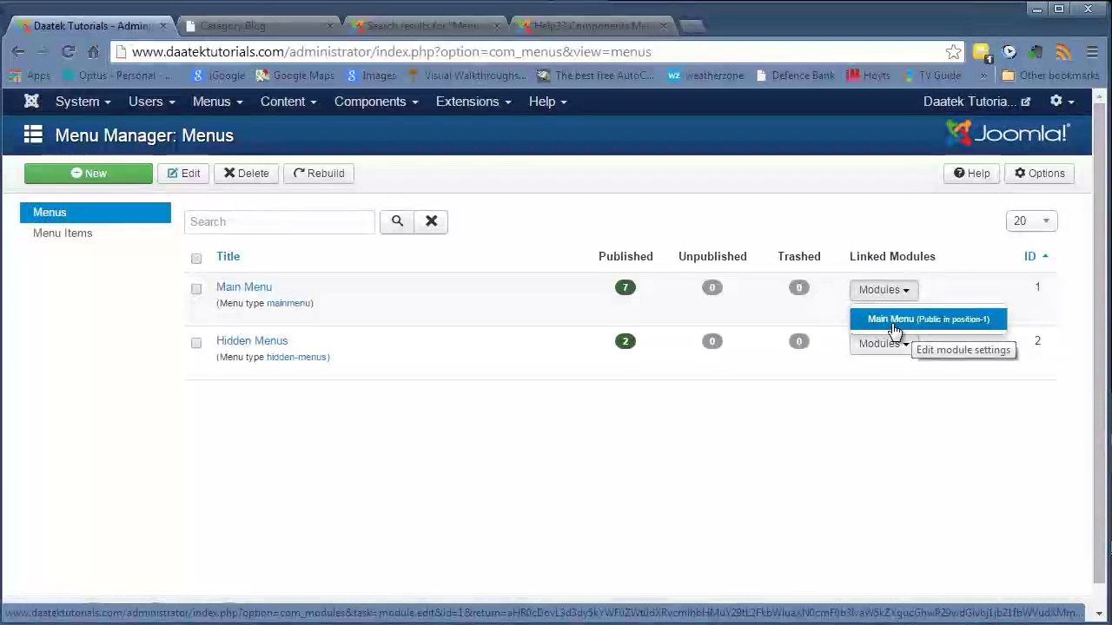
pyautogui.click(952, 288)
pyautogui.click(911, 295)
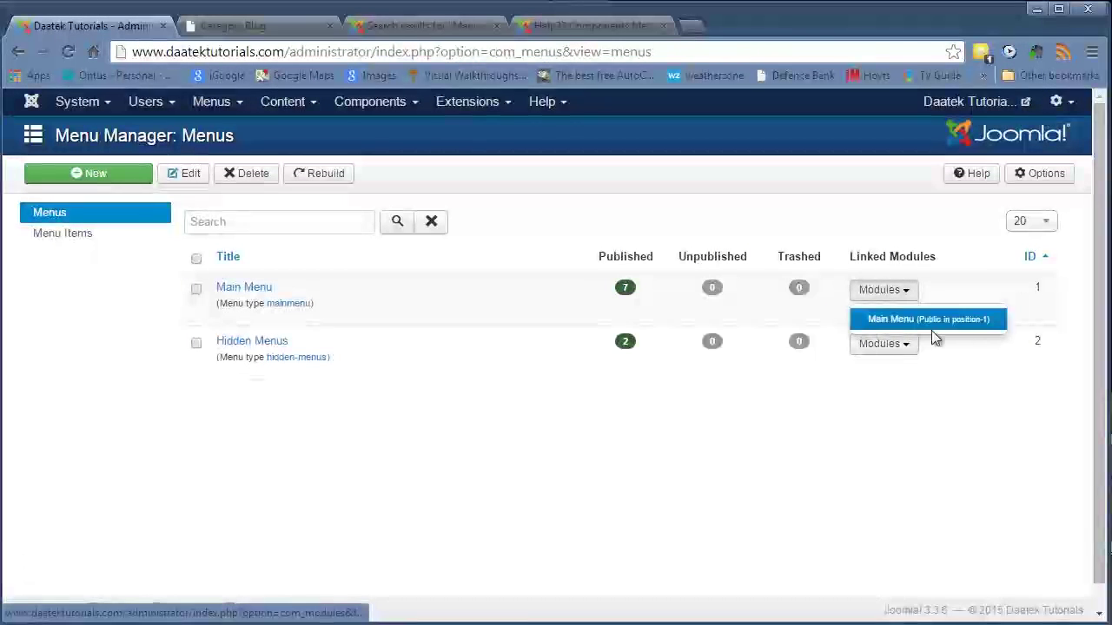
pyautogui.click(959, 291)
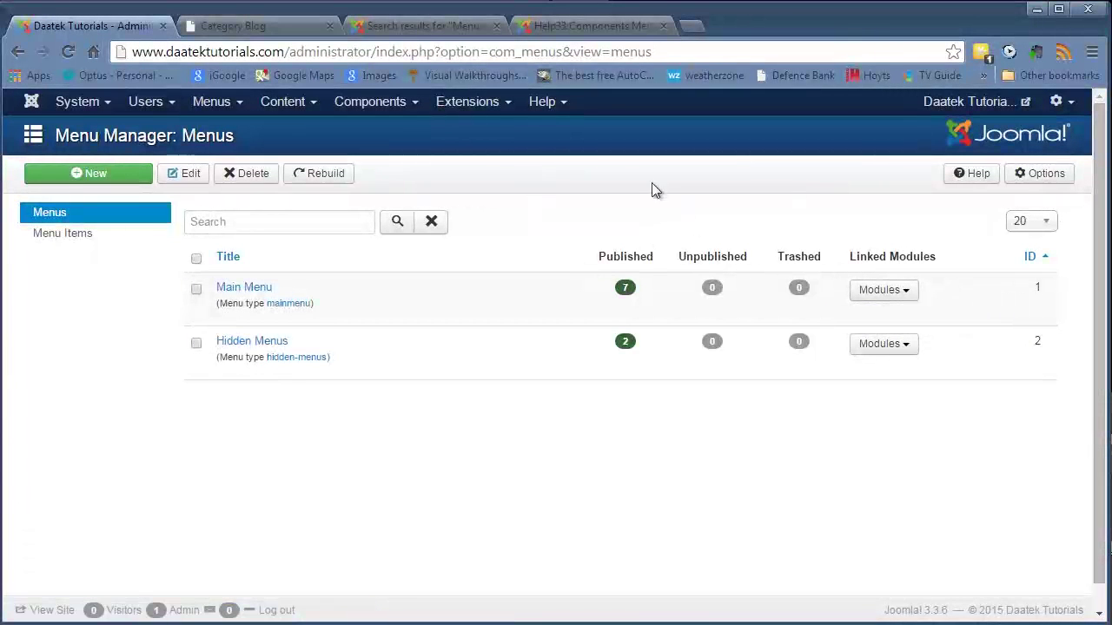
pyautogui.click(908, 350)
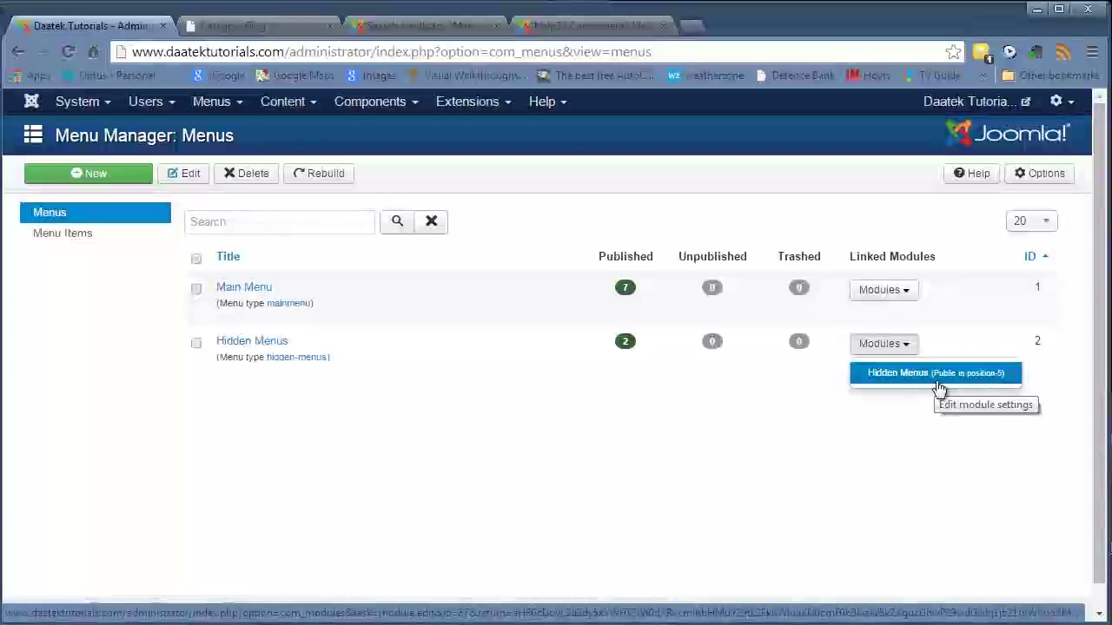
pyautogui.click(513, 386)
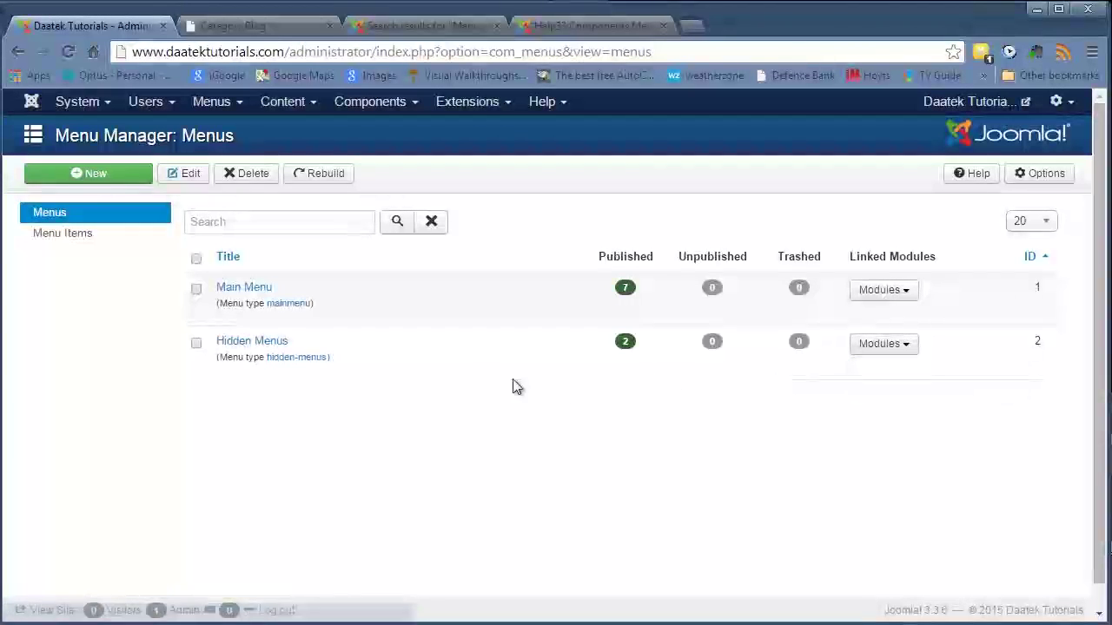